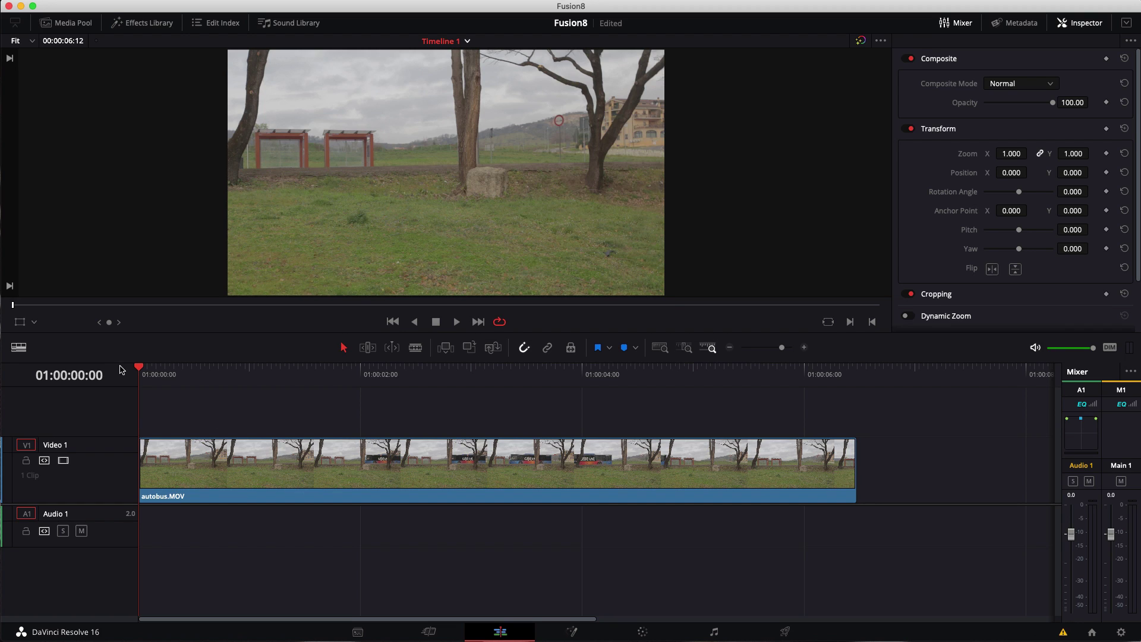
Drag an Adjustment Clip from Toolbox > Effects onto the track above autobus.MOV.
click(138, 24)
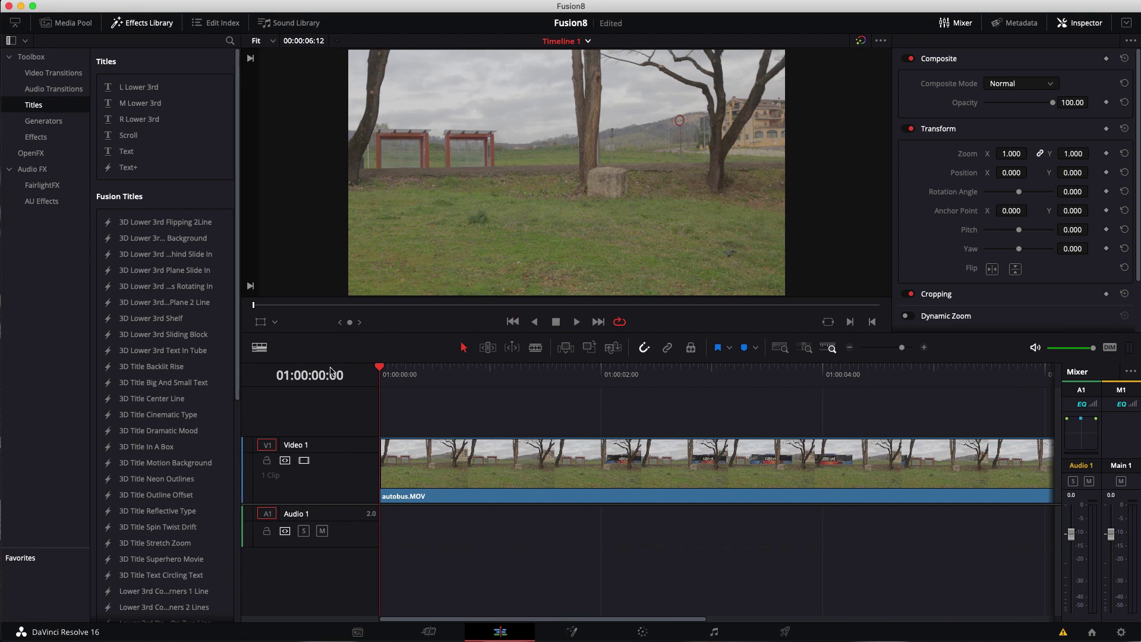
click(37, 138)
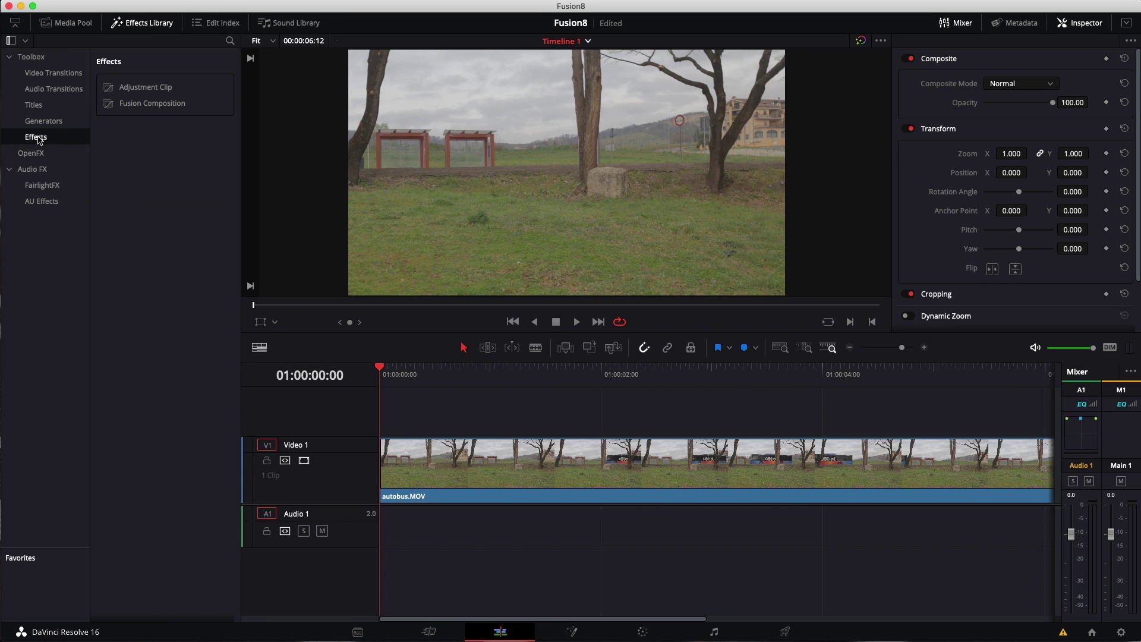
drag(126, 89, 559, 397)
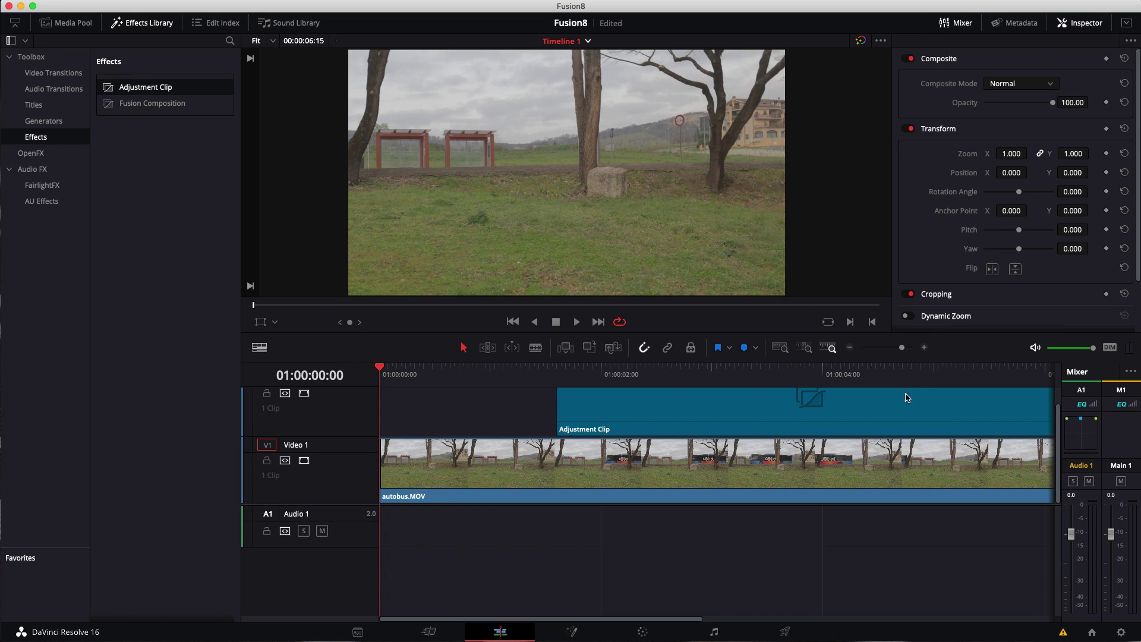
Trim the Adjustment Clip's end shorter and make the Video 1 track taller.
click(886, 348)
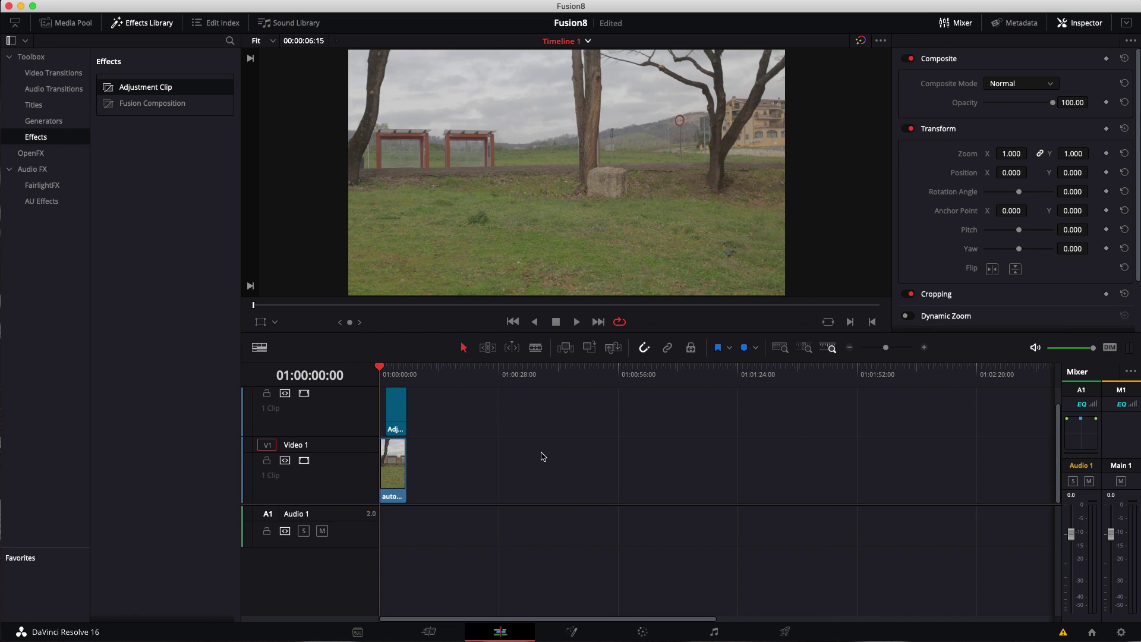
click(897, 347)
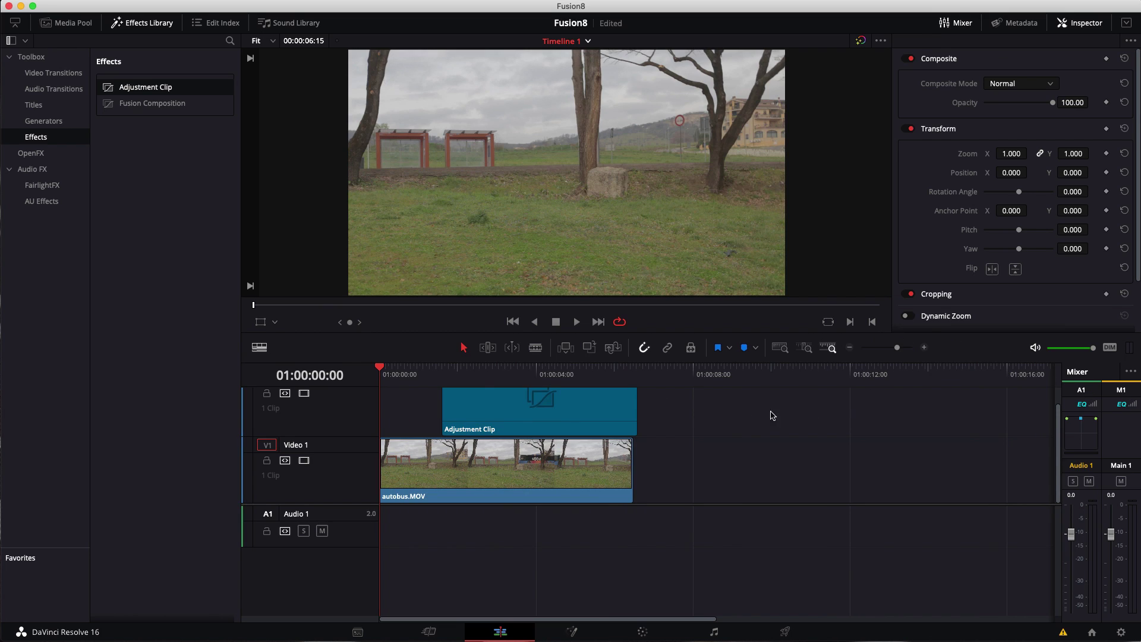
drag(635, 406, 504, 404)
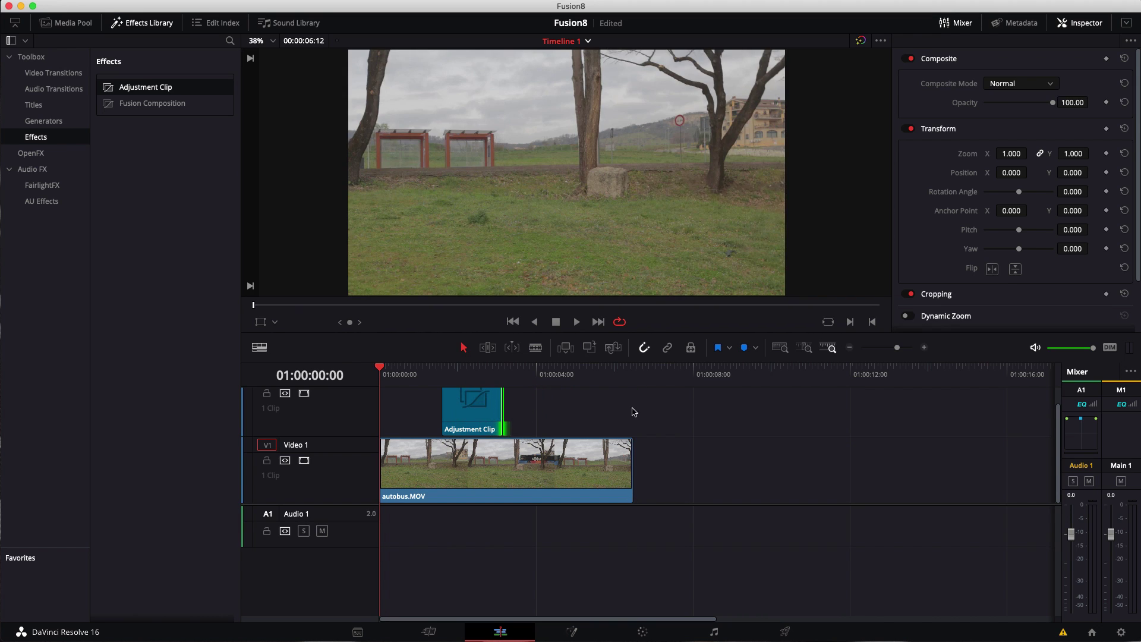
scroll(626, 411, up, 1)
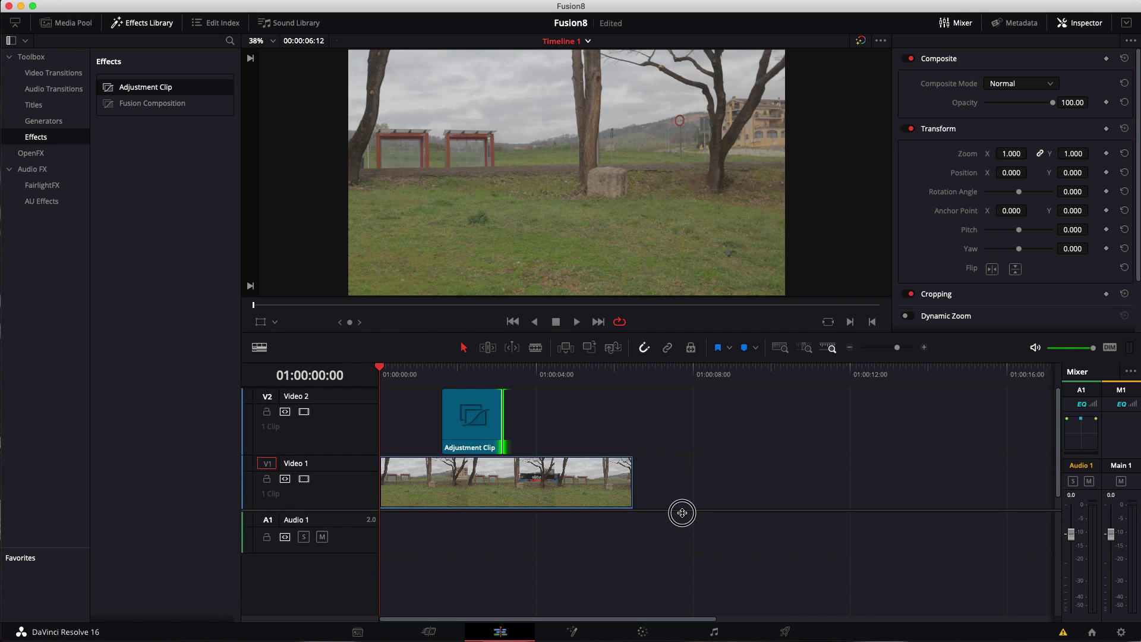
drag(681, 505, 684, 546)
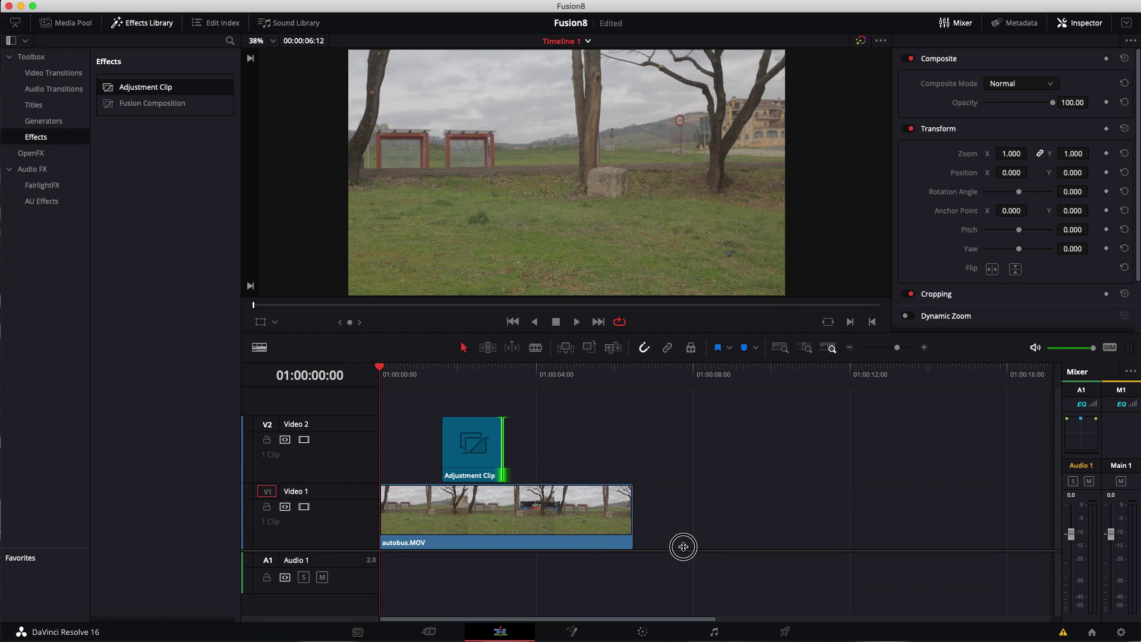
Set the Adjustment Clip's duration to 00:00:01:00 with Change Clip Duration.
click(457, 428)
right_click(471, 427)
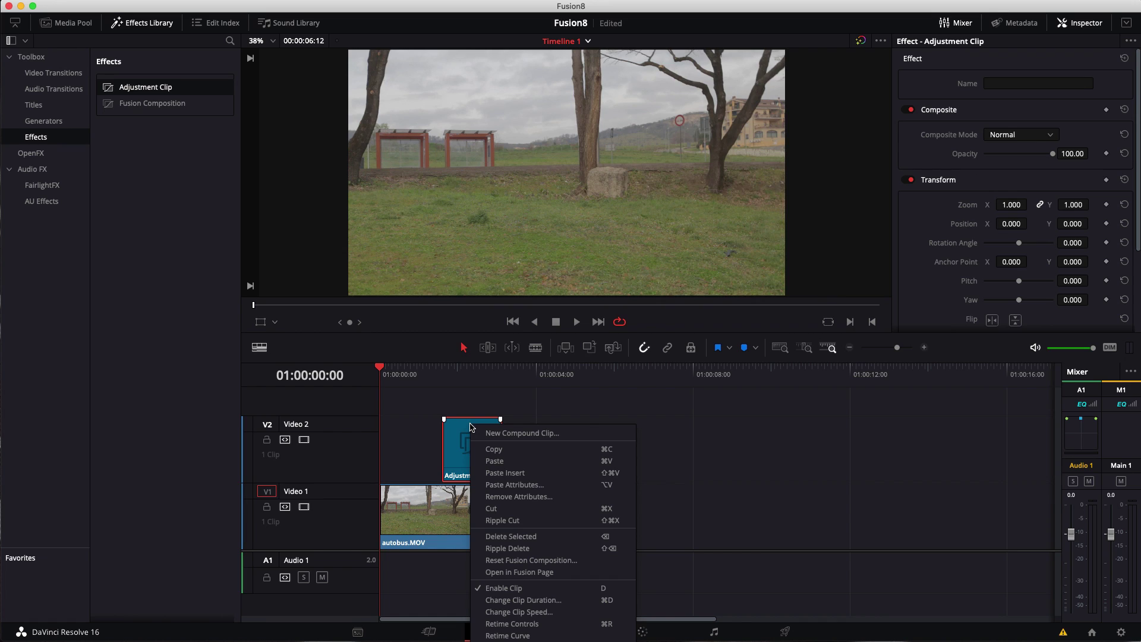
click(523, 600)
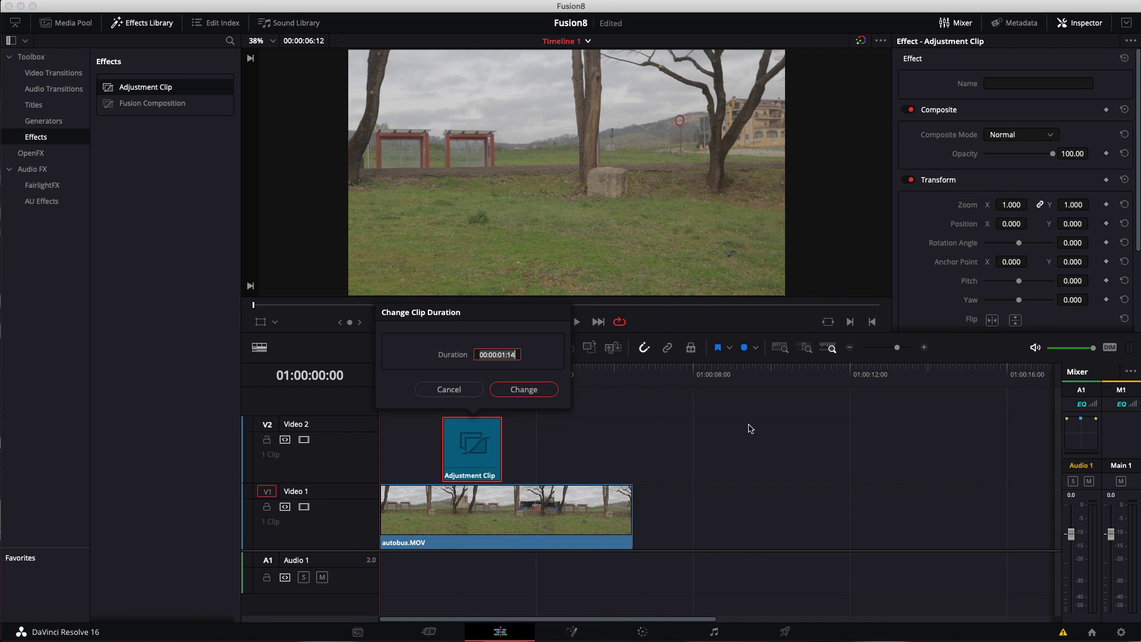
click(516, 355)
key(BackSpace)
key(BackSpace)
text(00)
key(Return)
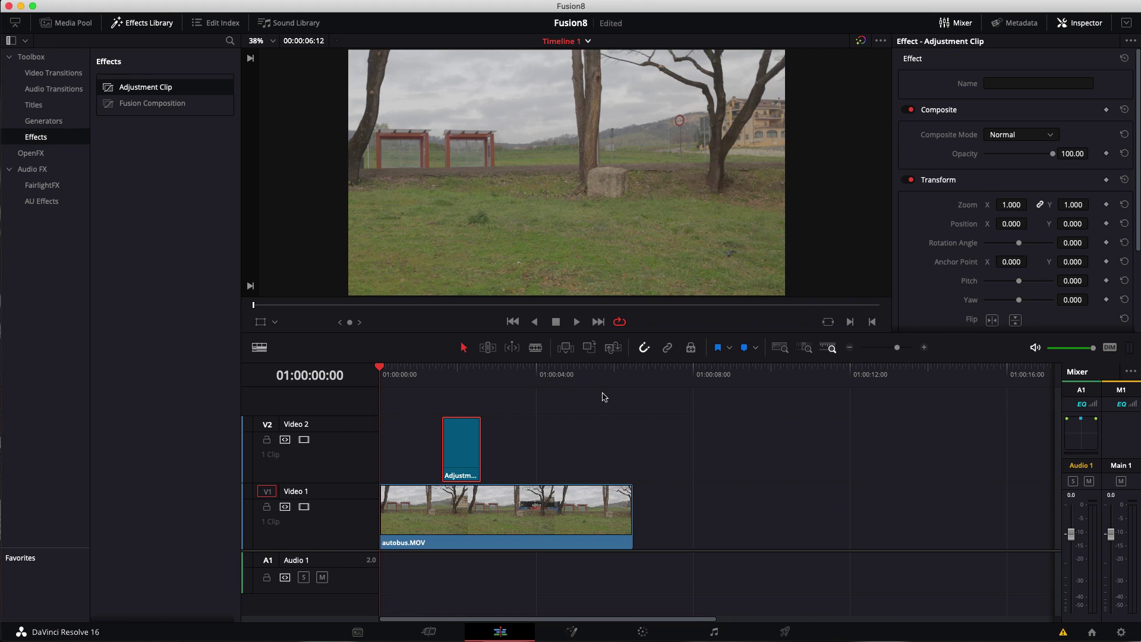
right_click(470, 437)
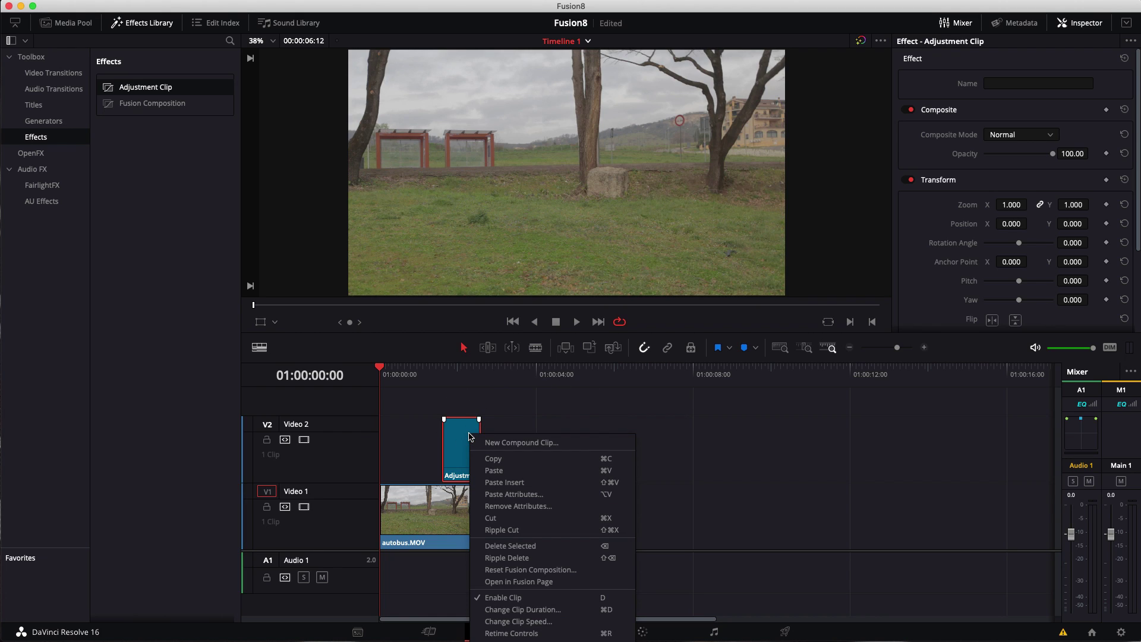
Open the Adjustment Clip in Fusion and insert a Directional Blur node after MediaIn1.
click(547, 582)
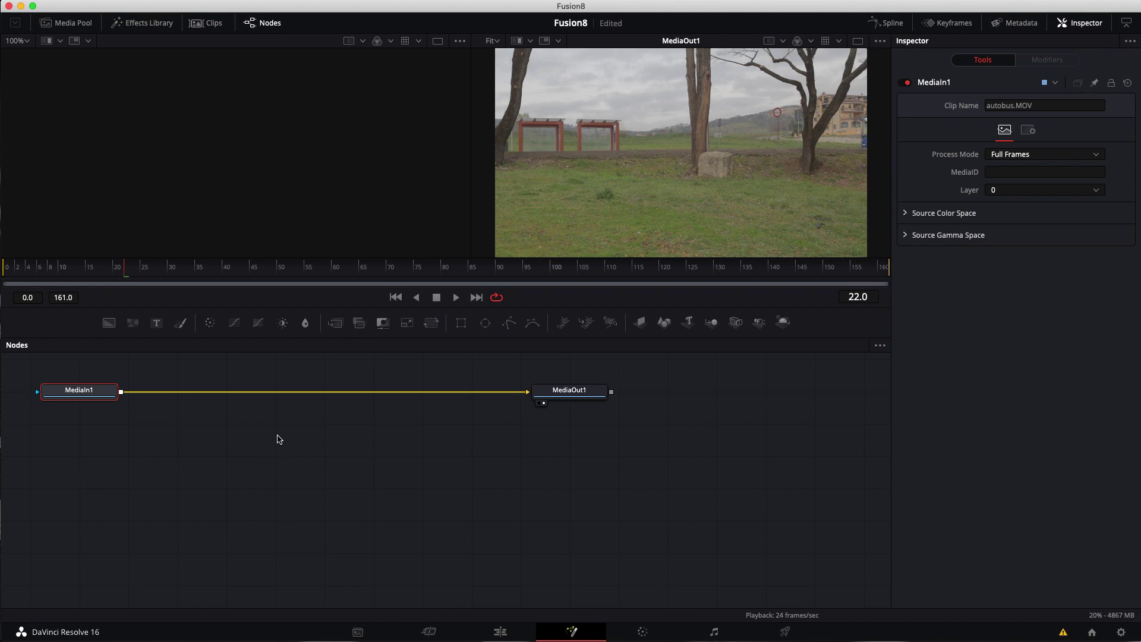
mouse_move(93, 393)
key(shift+space)
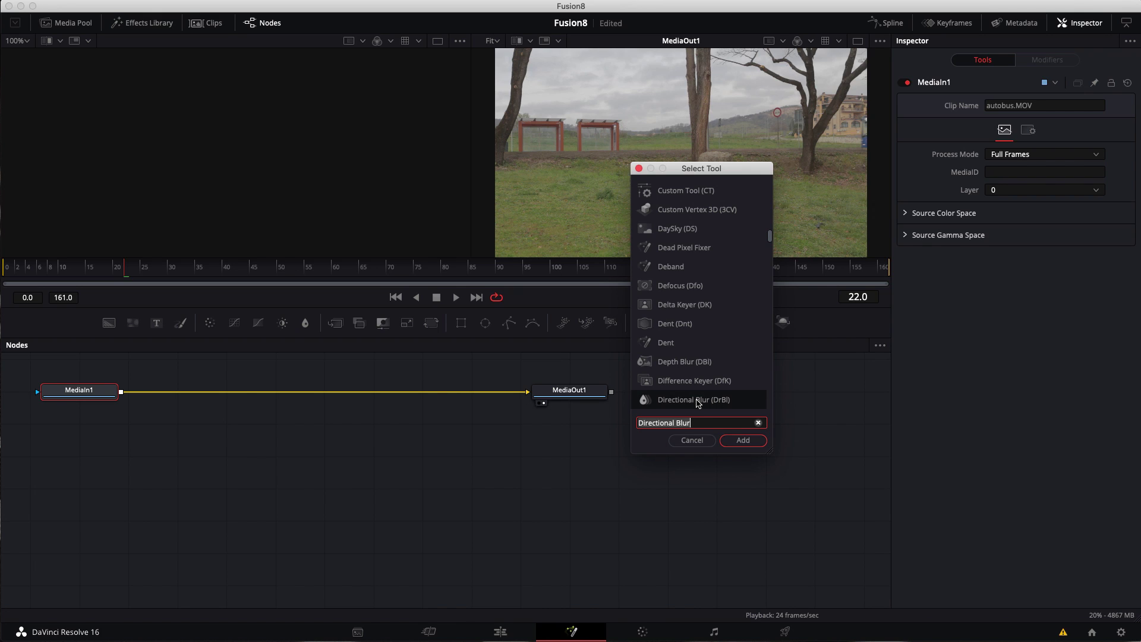
click(742, 440)
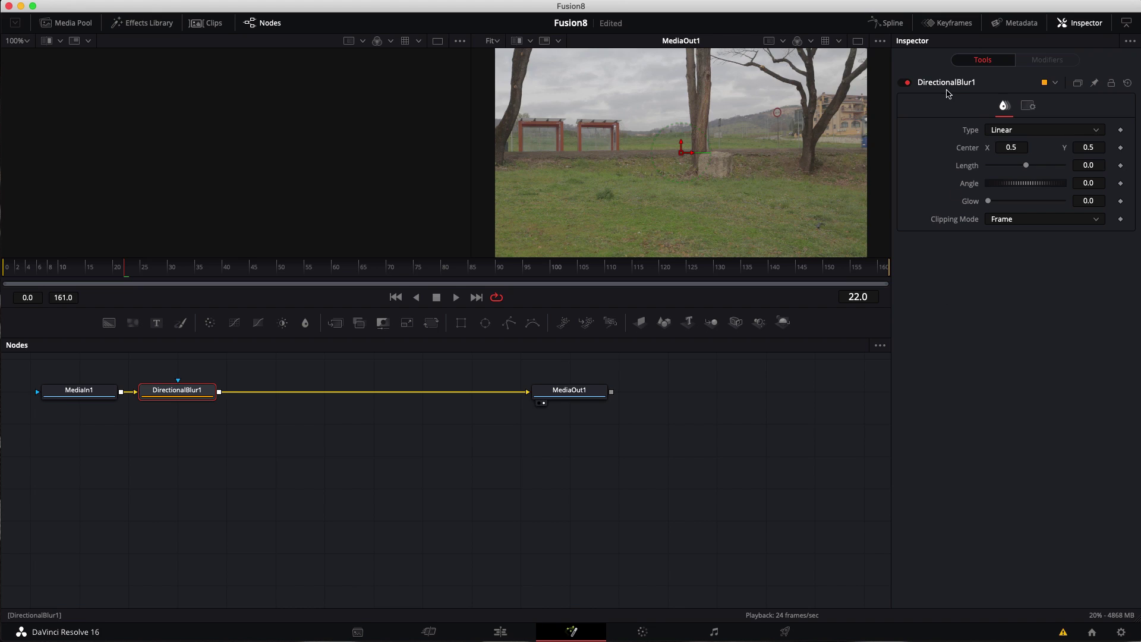
Untick Process G in DirectionalBlur1's Settings so green isn't blurred.
click(1030, 106)
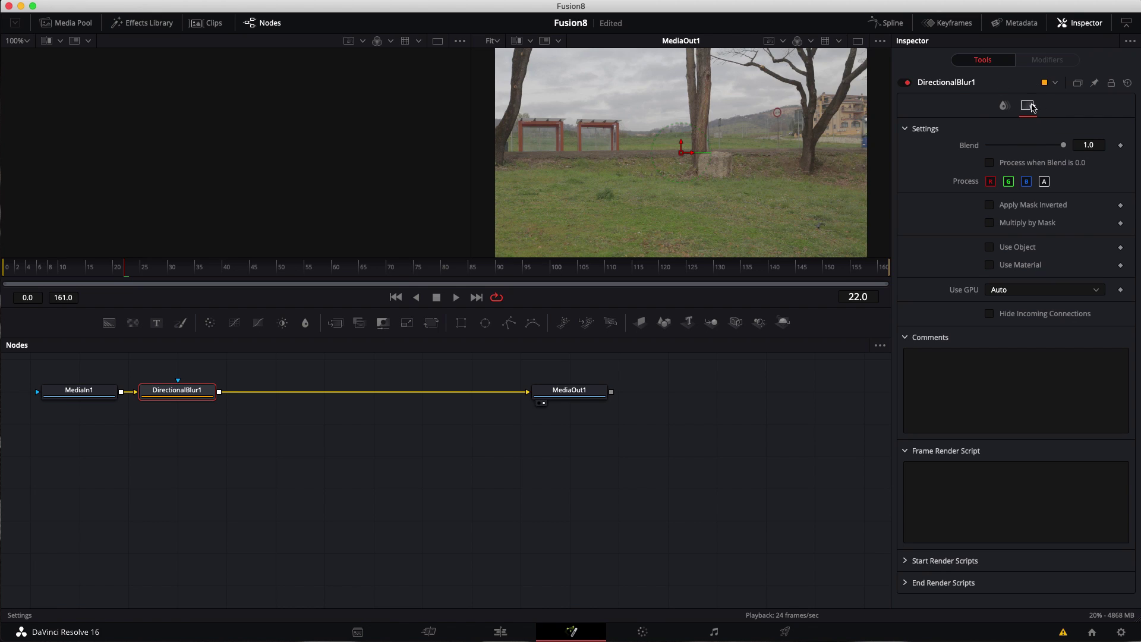
click(1009, 182)
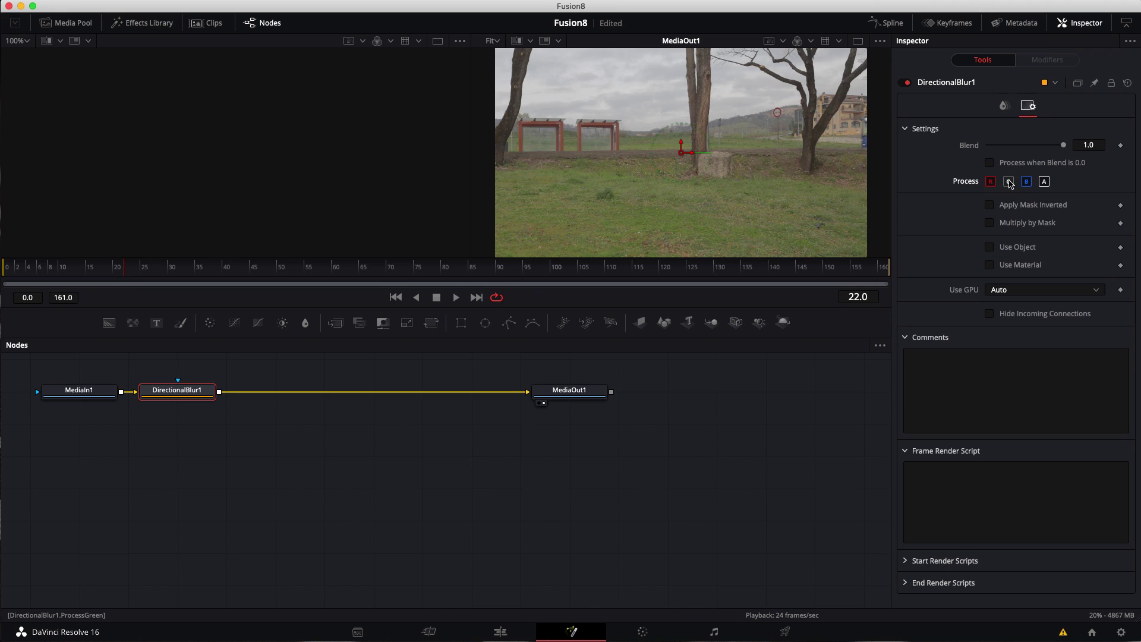
click(1005, 106)
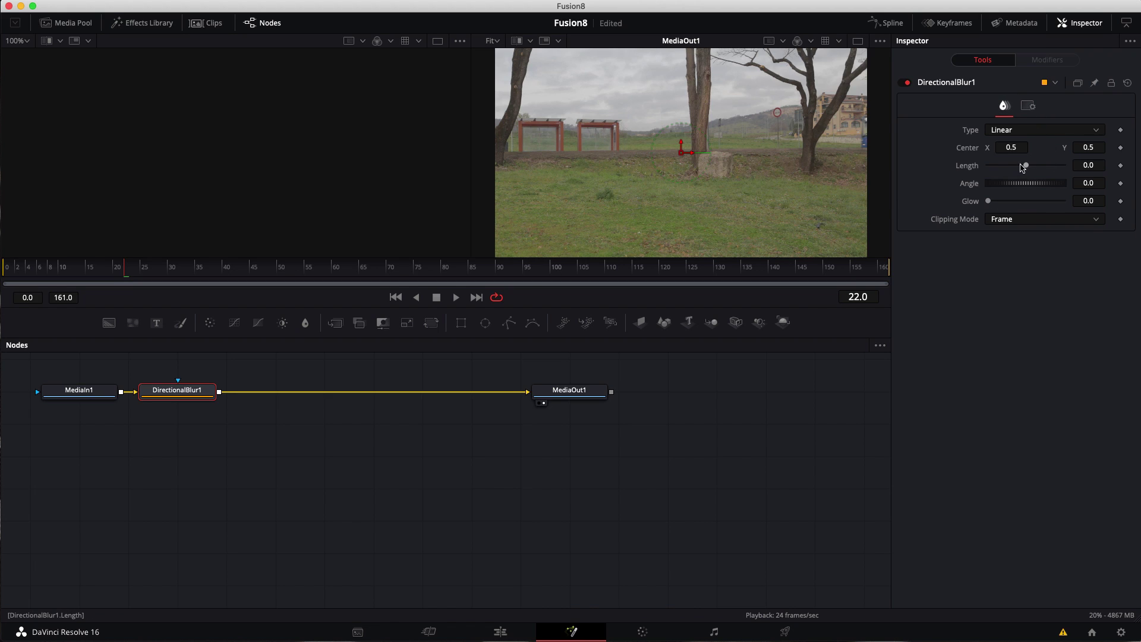
Reset DirectionalBlur1 Length to 0.0 and keyframe it at the clip start.
drag(1022, 166, 1048, 170)
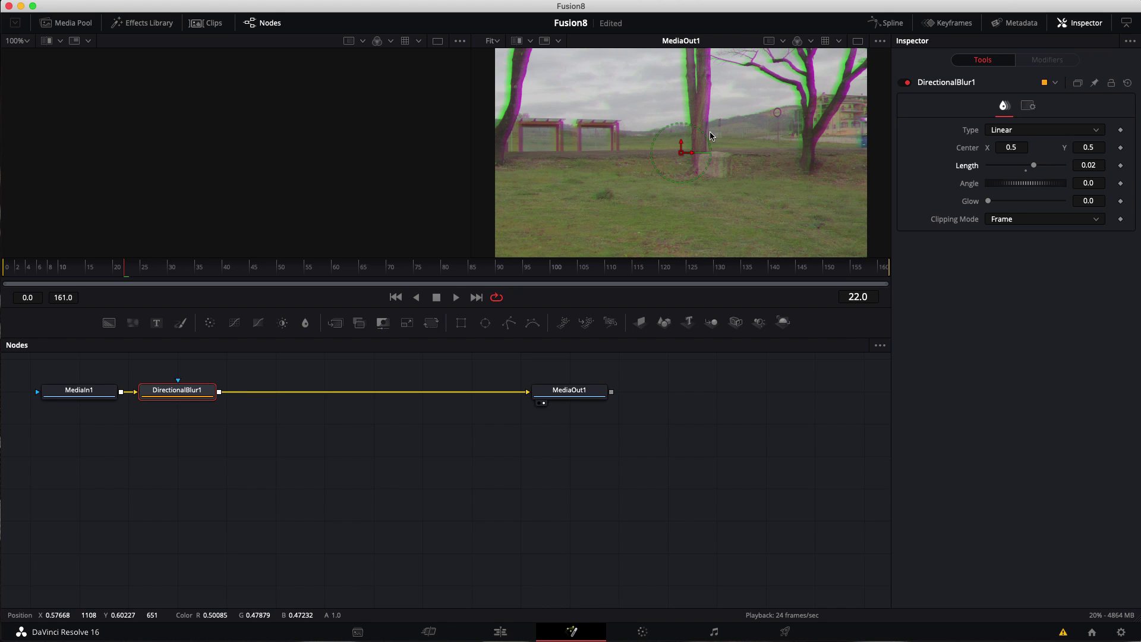
double_click(968, 166)
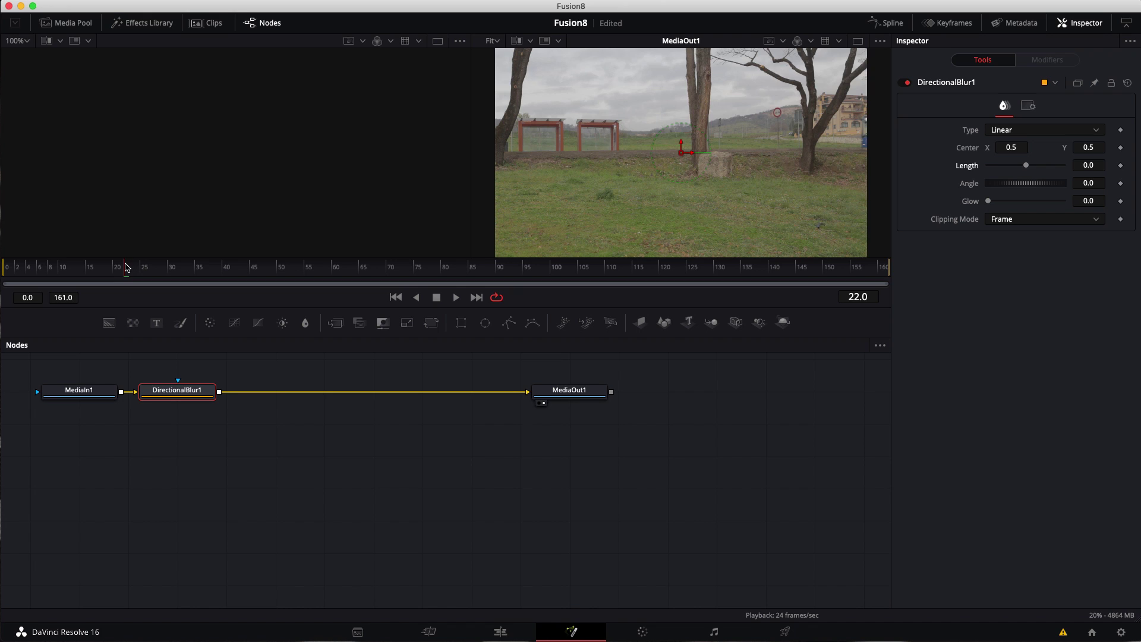
drag(123, 265, 6, 267)
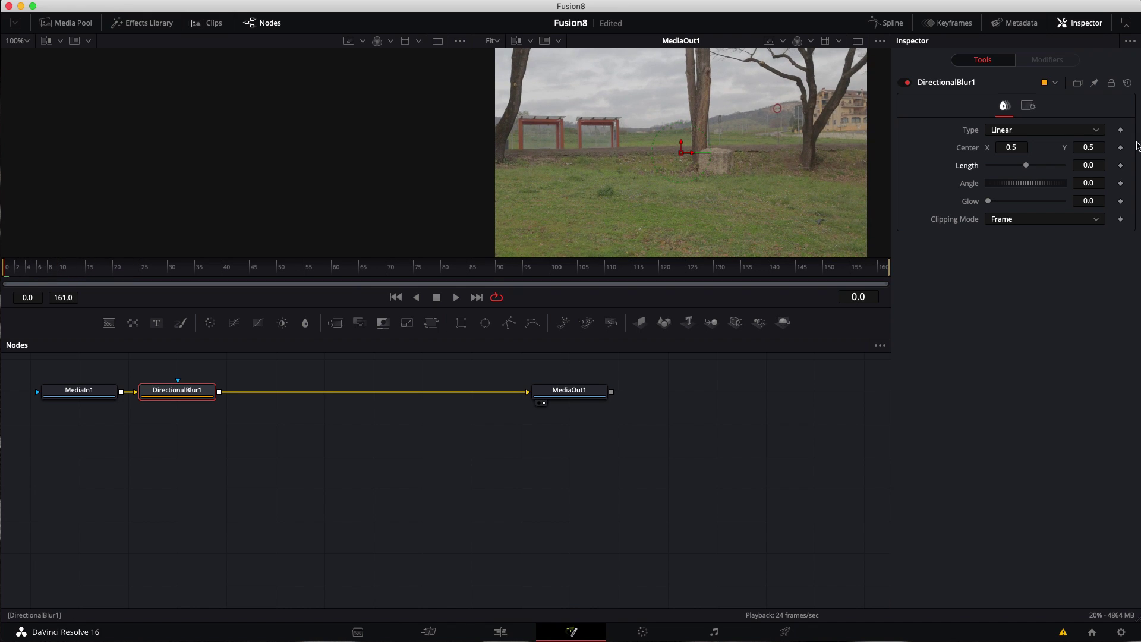
click(1121, 165)
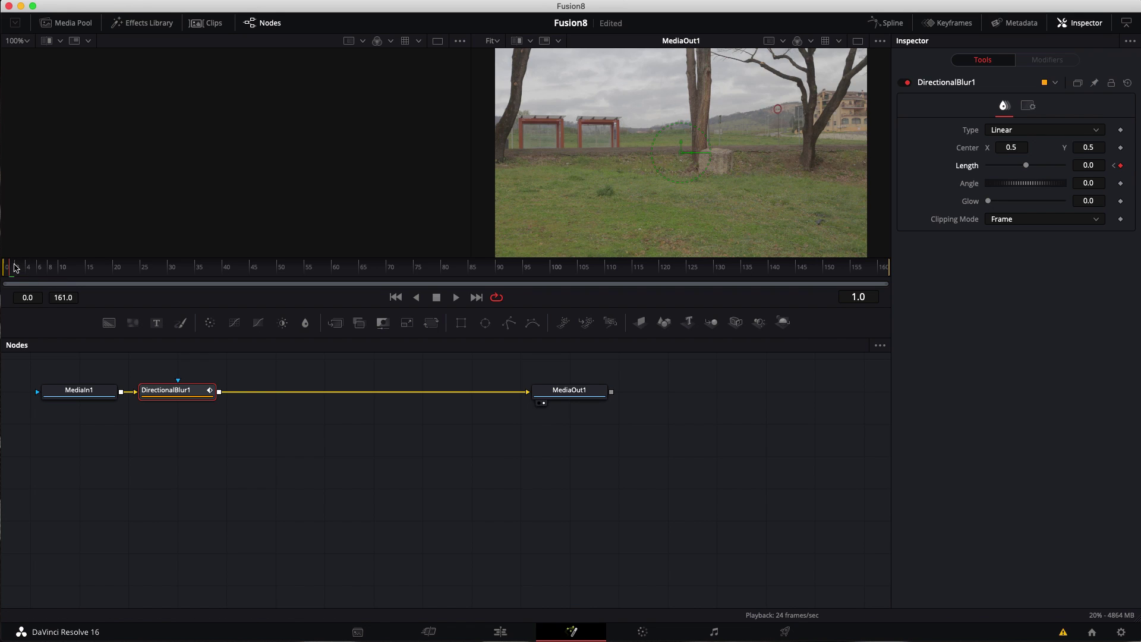
Add Length keyframes at frames 8 and 9.
click(15, 269)
click(49, 268)
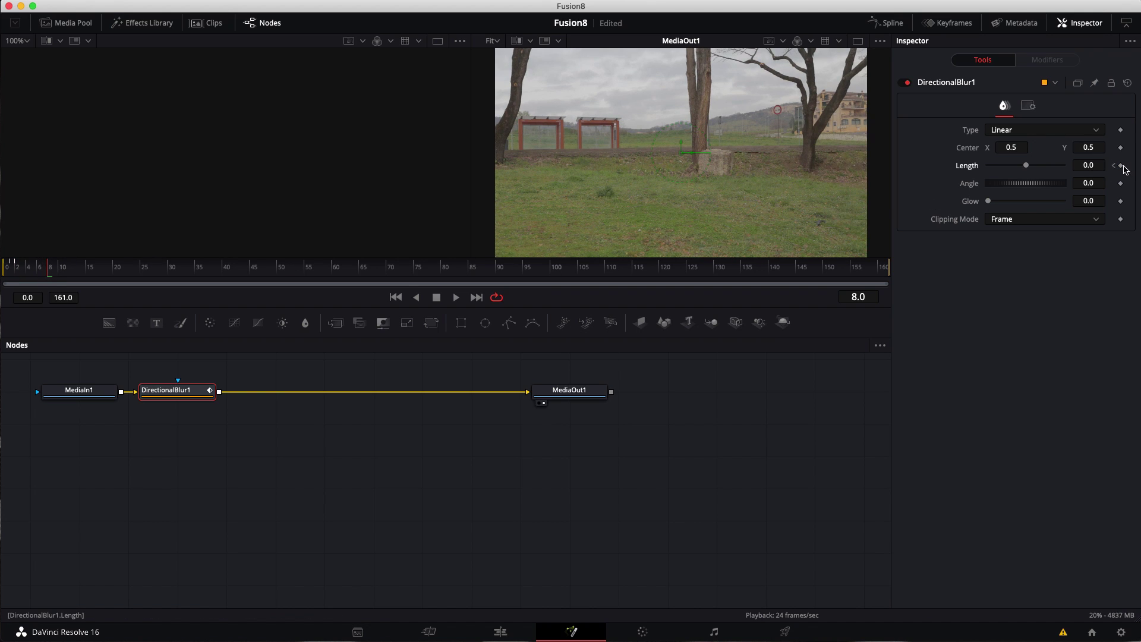
click(1120, 166)
click(53, 268)
click(1121, 165)
Step the playhead through frames 25, 26 and 27 for more Length keyframes, ending at frame 52.
click(60, 268)
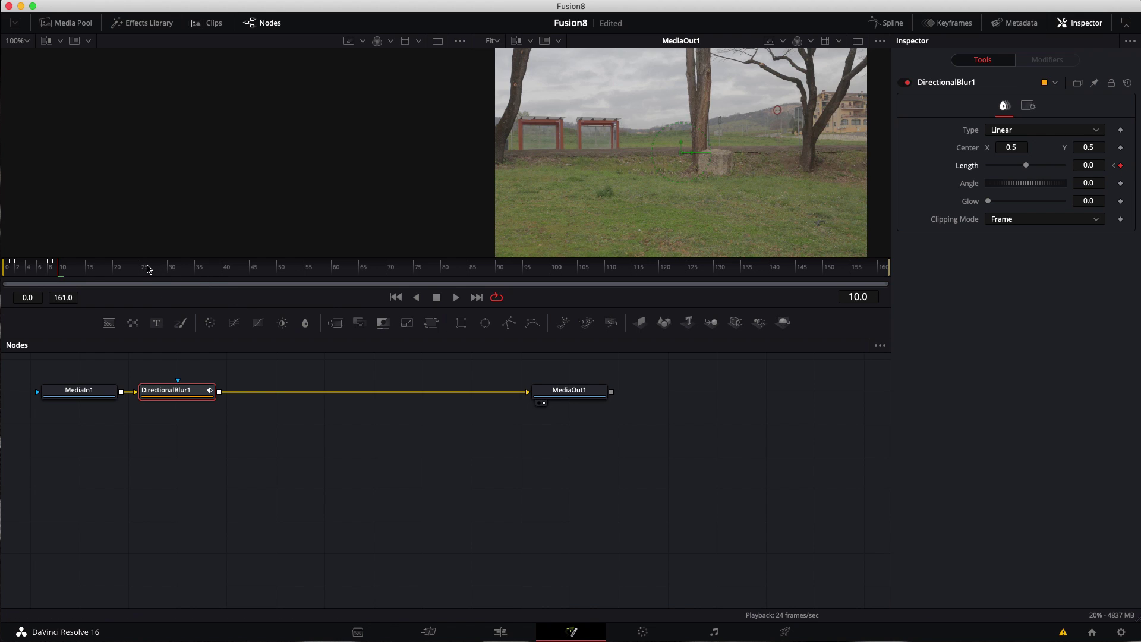
click(147, 269)
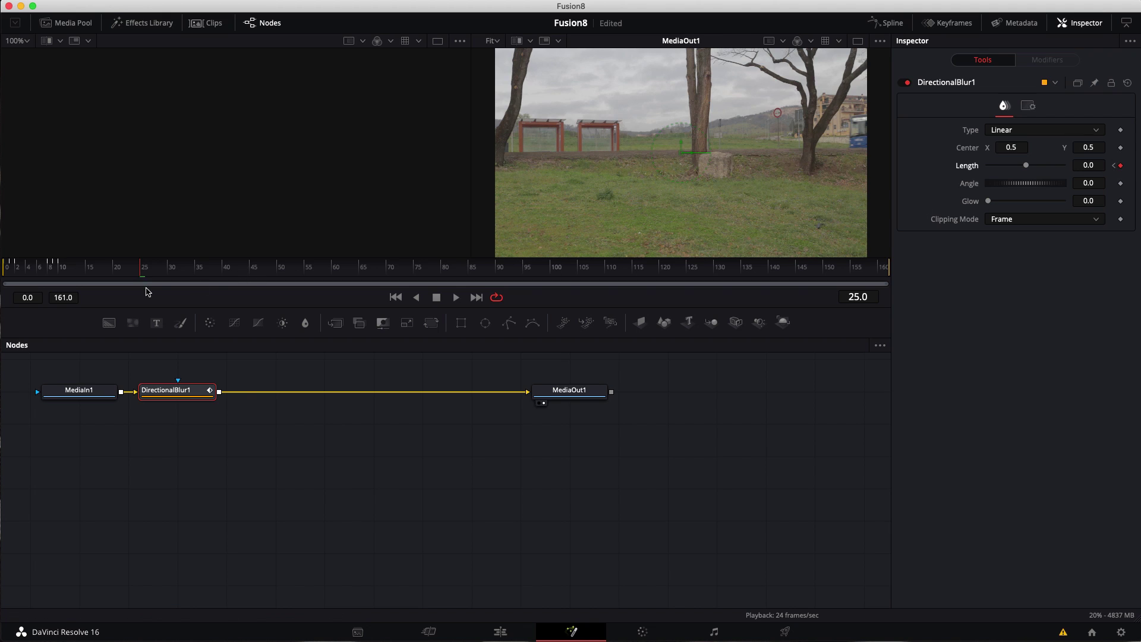
click(150, 270)
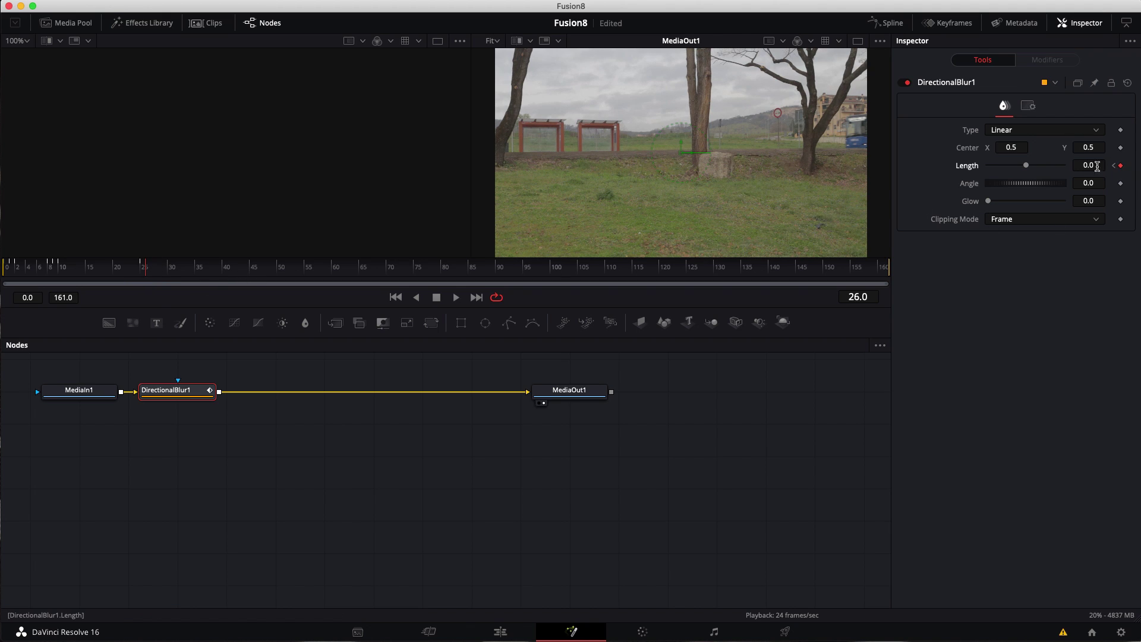
click(153, 269)
click(290, 267)
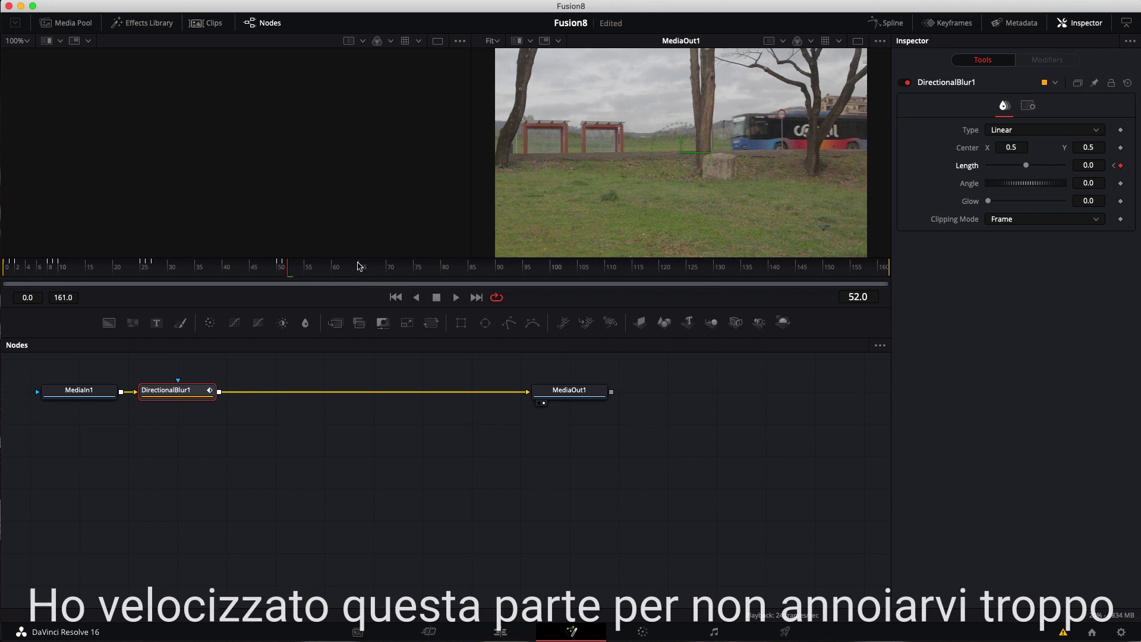
Step the playhead to frames around 64, 101, 125 and 152 for further Length keyframe pairs.
click(360, 267)
key(Right)
key(Right)
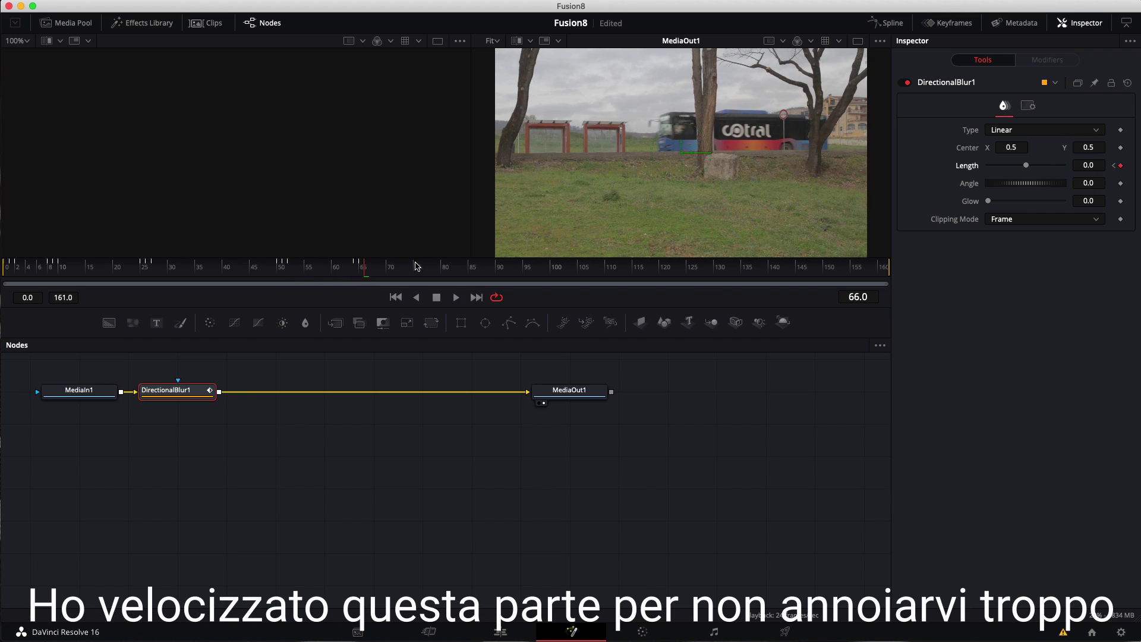
click(556, 266)
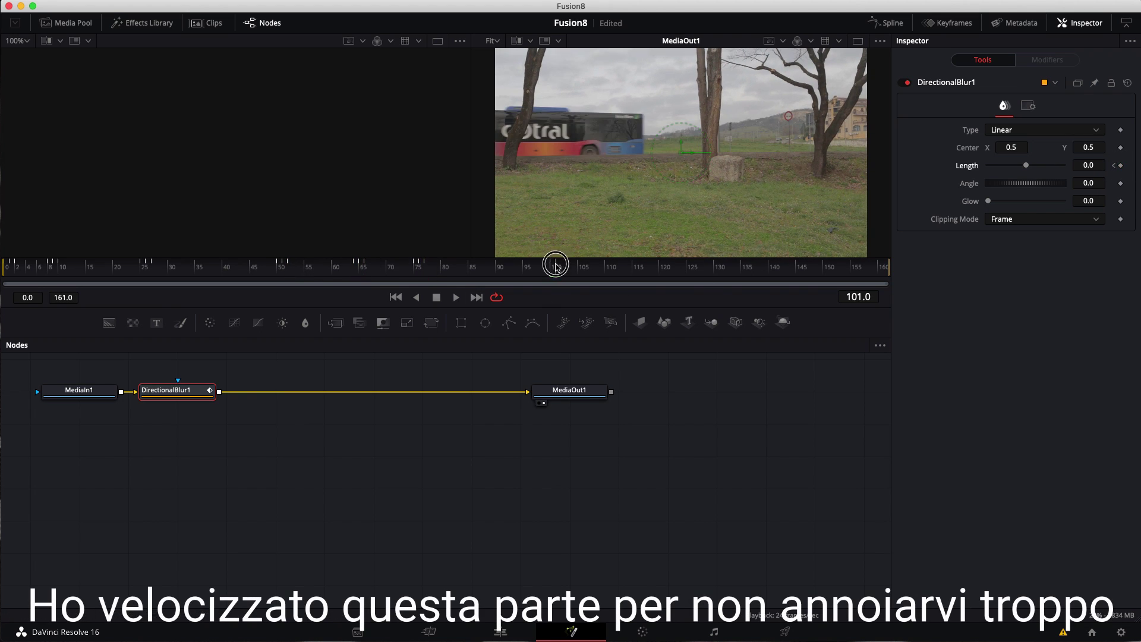
click(689, 267)
key(Right)
key(Right)
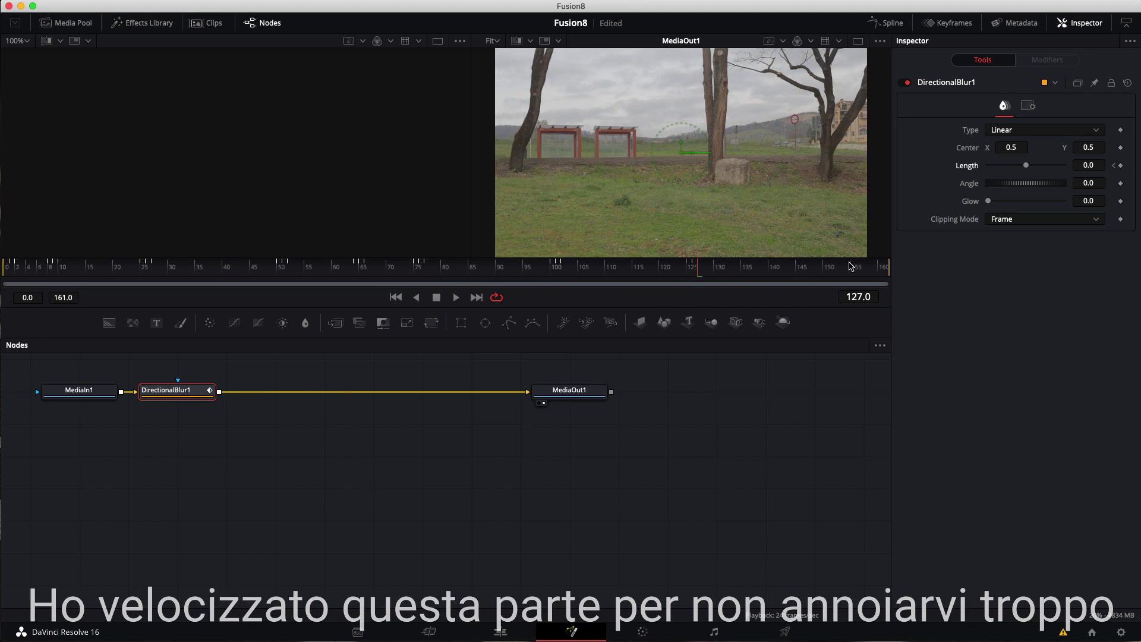
click(850, 266)
key(Right)
key(Right)
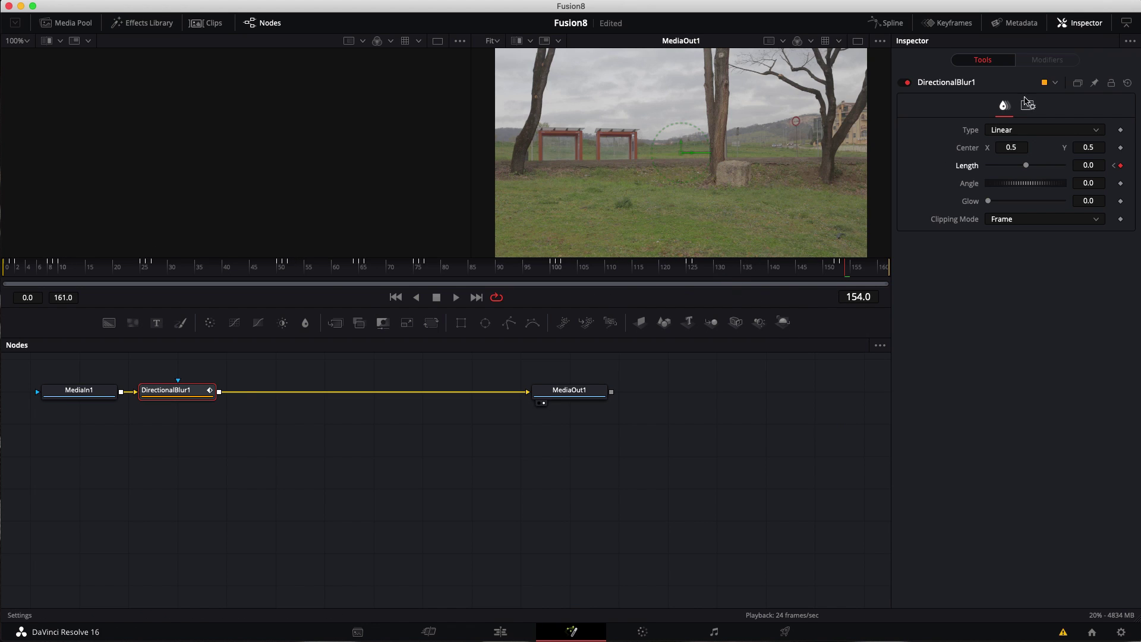
Open the Spline editor from the top-right toolbar.
click(885, 24)
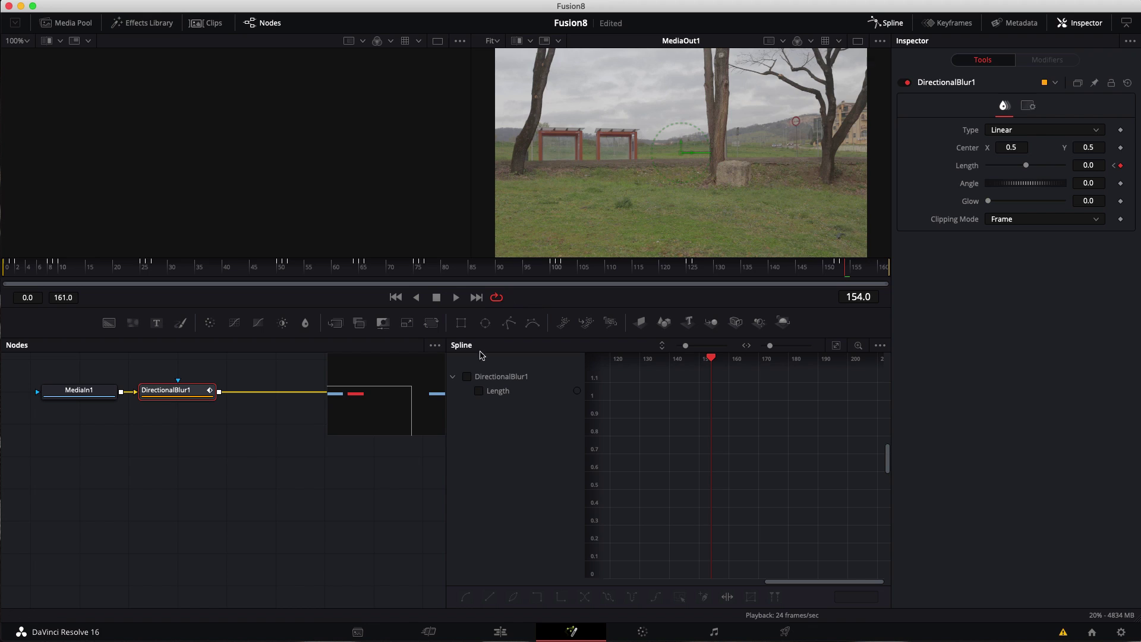
Show and fit DirectionalBlur1's Length curve, close the Inspector and widen the spline graph.
click(469, 378)
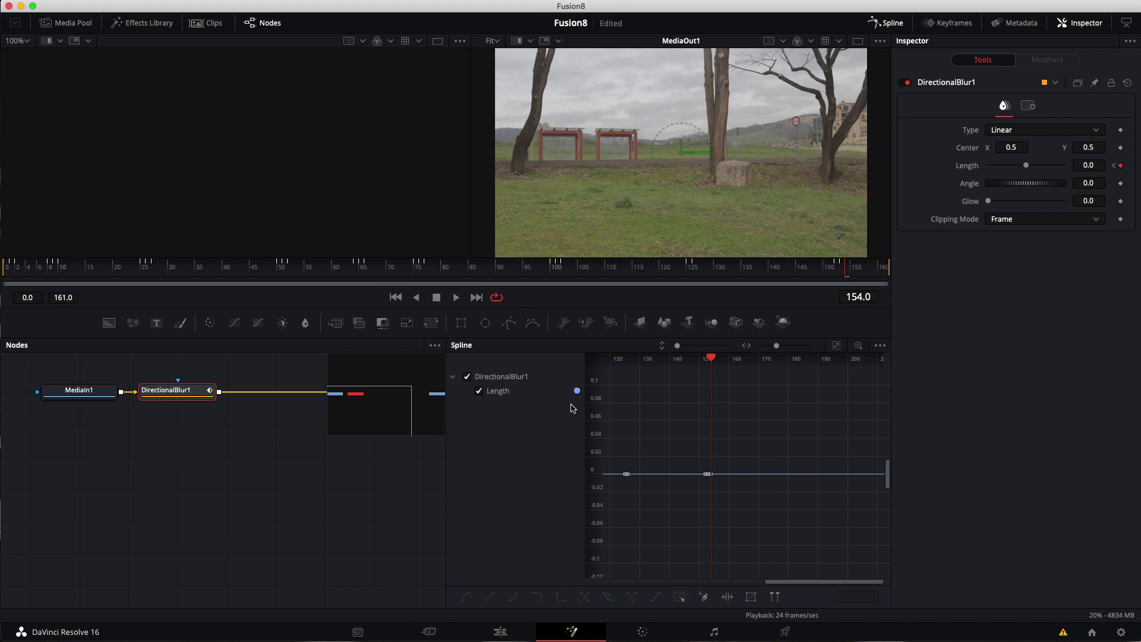
click(837, 348)
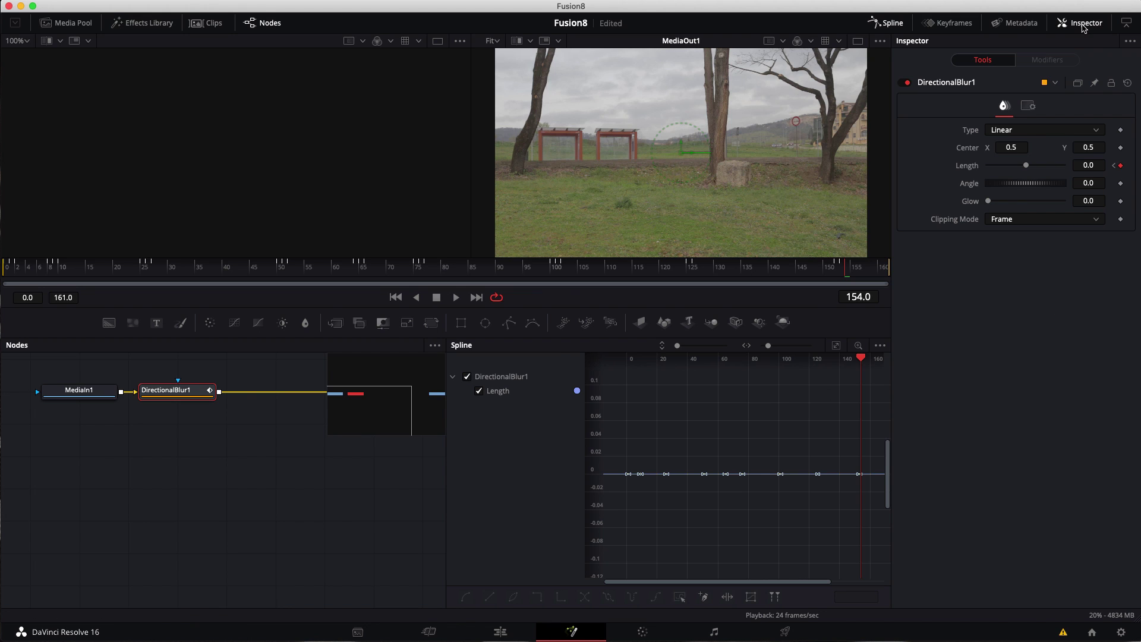
click(1082, 24)
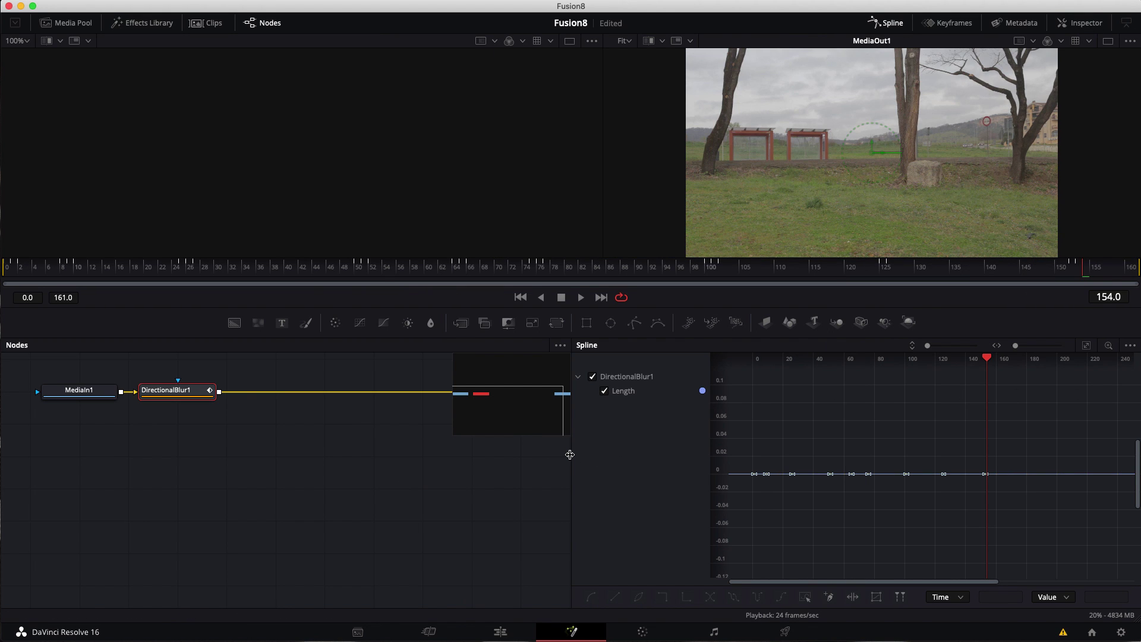
drag(570, 455, 390, 454)
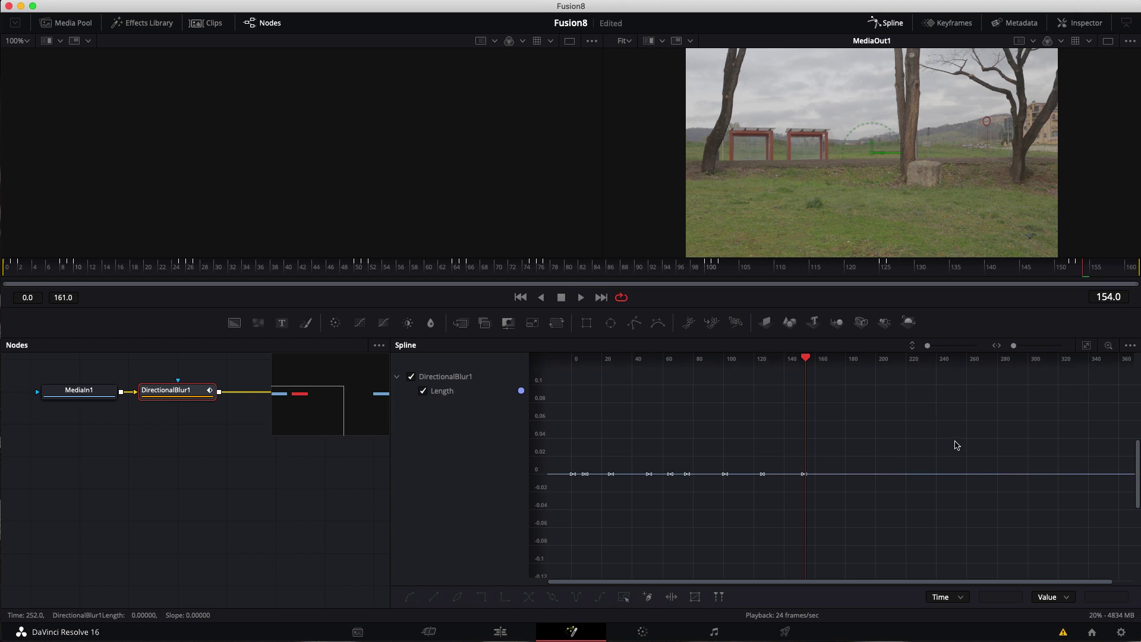
scroll(636, 449, left, 3)
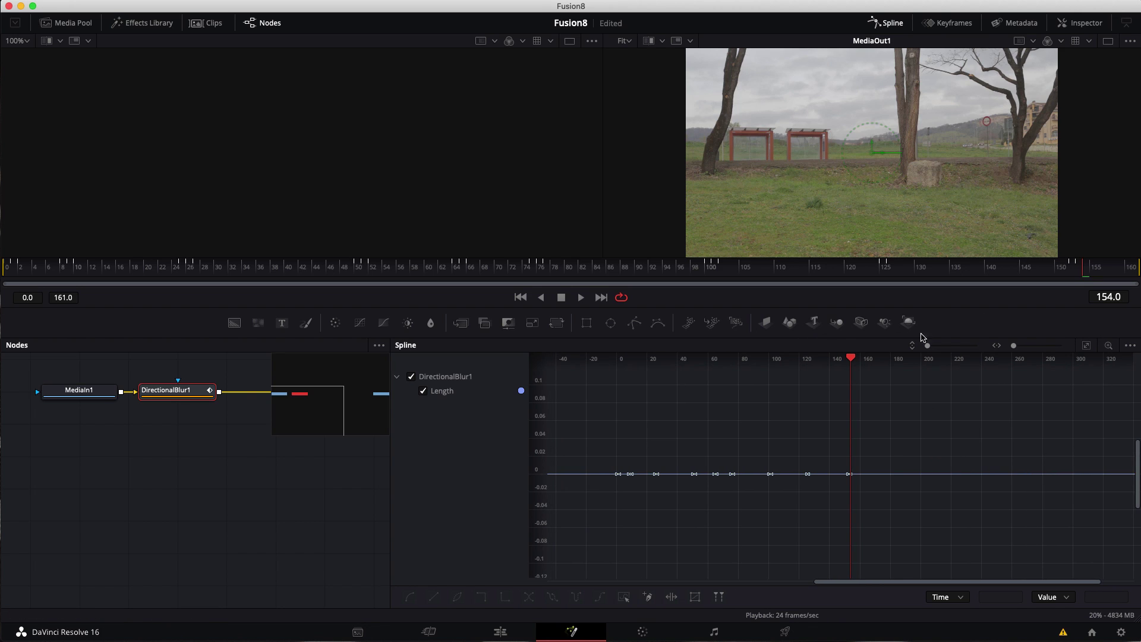
Zoom the graph onto the keyframes between frames 0 and 45, undoing an accidental keyframe drag.
click(1109, 347)
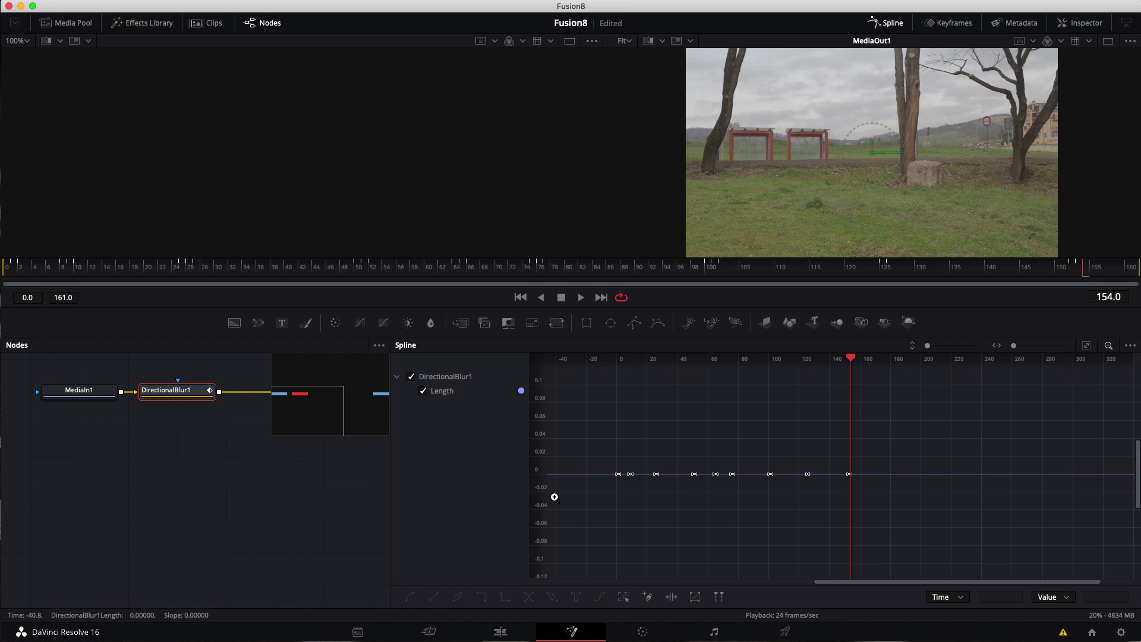
drag(603, 429, 942, 553)
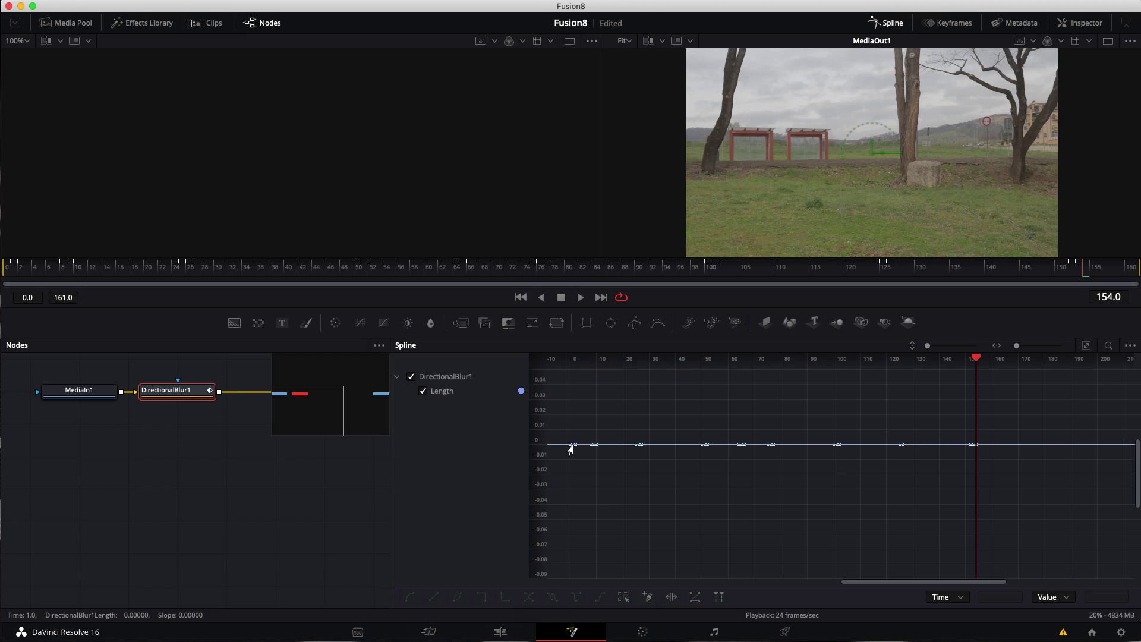
drag(570, 447, 565, 499)
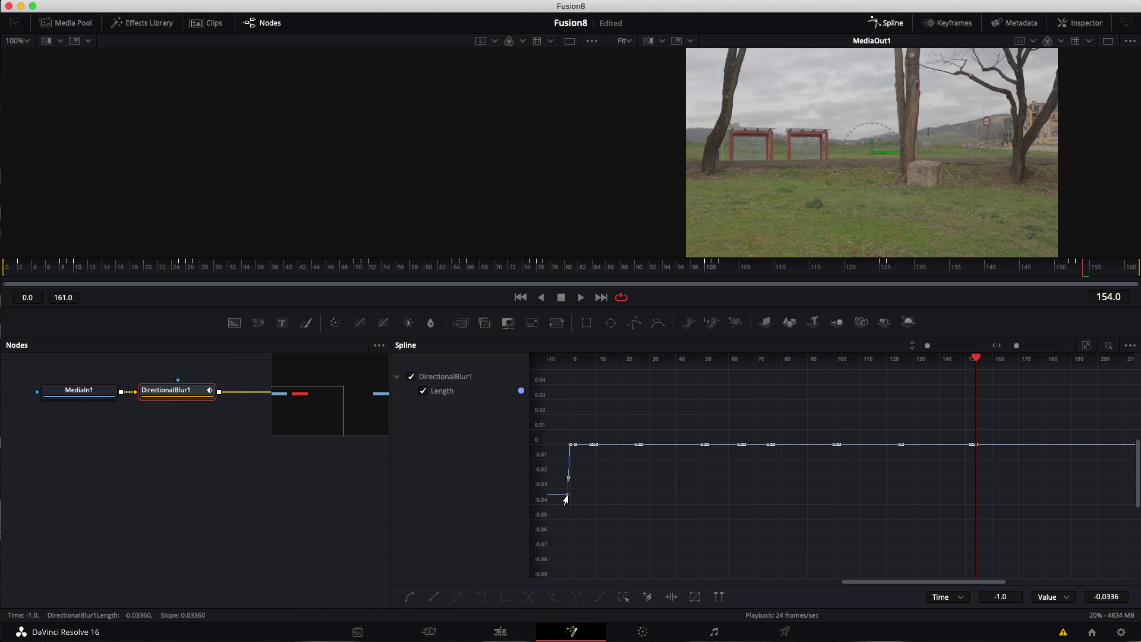
key(ctrl+z)
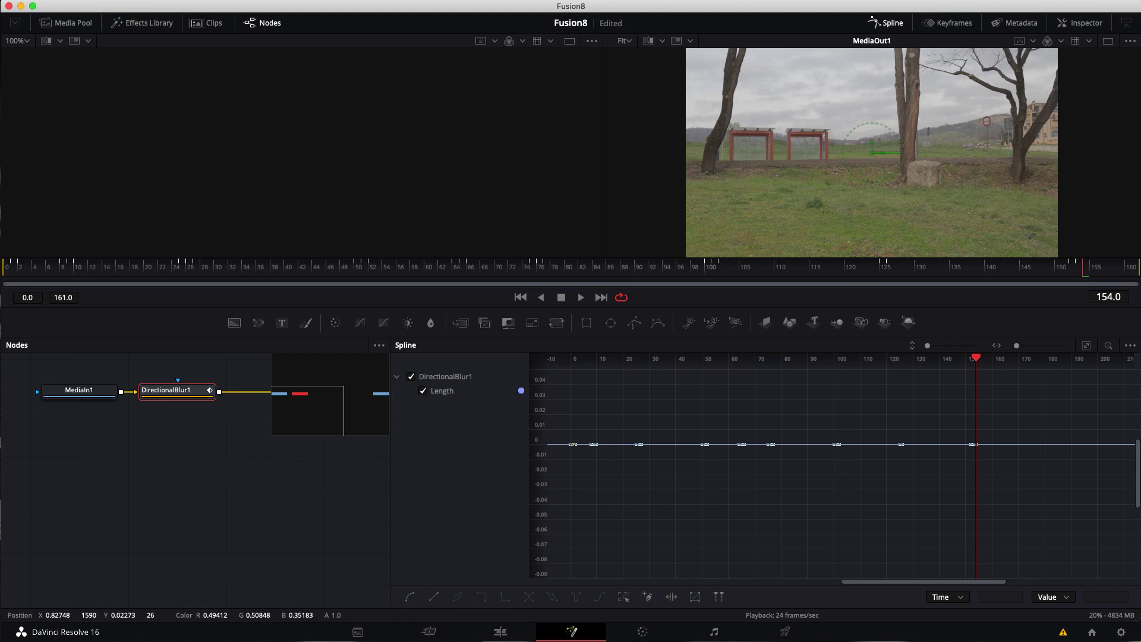
click(1105, 346)
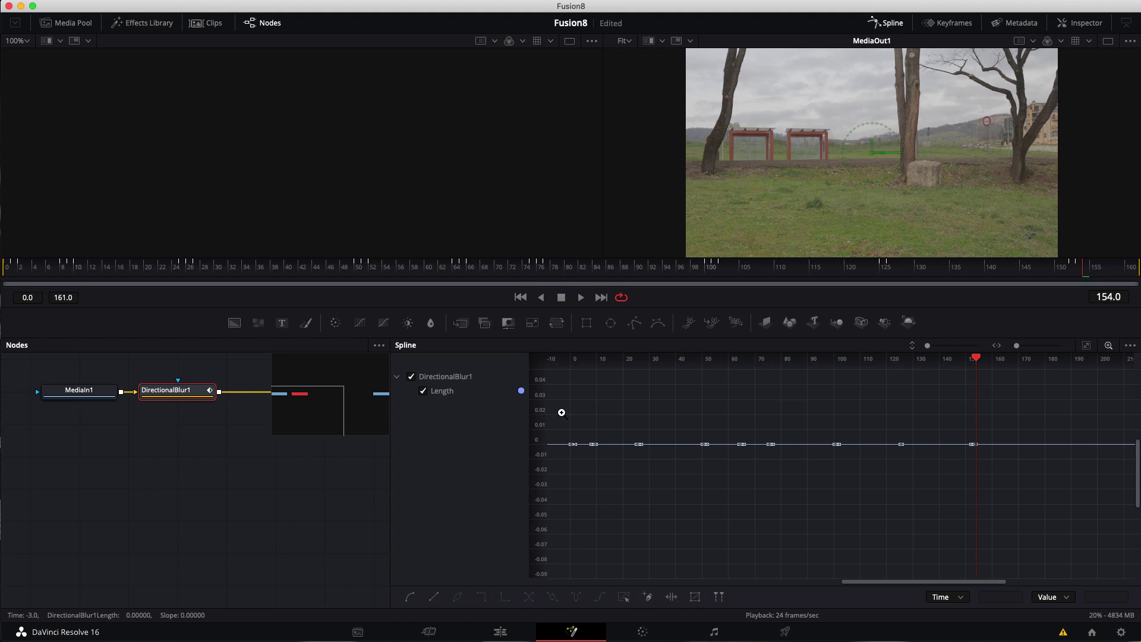
drag(561, 412, 683, 497)
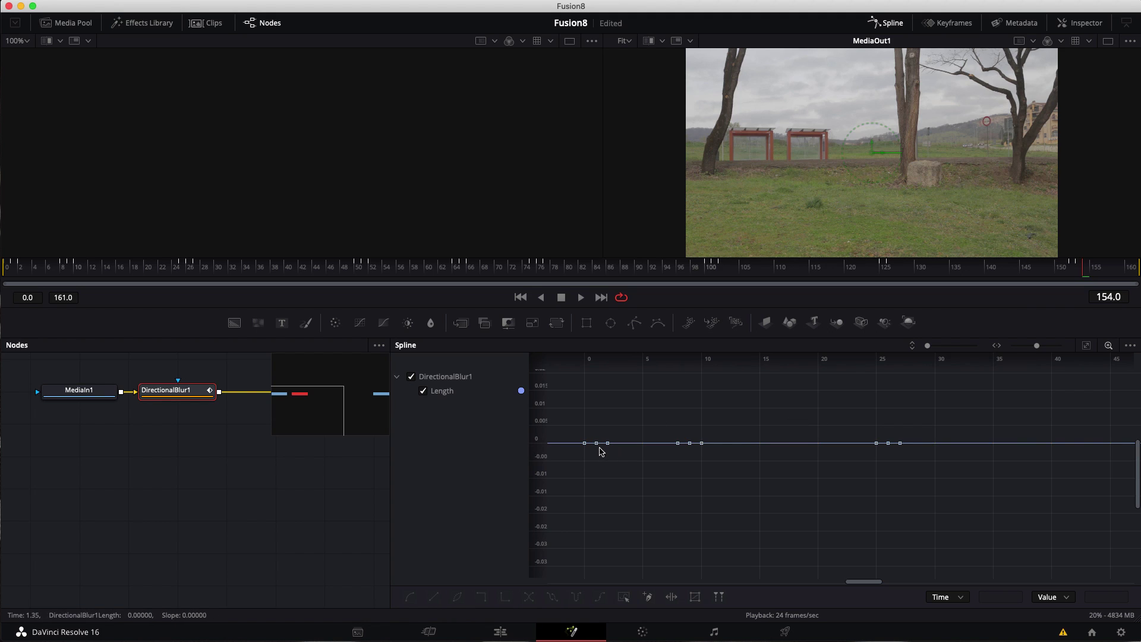
Pull the Length keyframe at frame 4 into a dip and raise frames 9 and 26 into peaks.
drag(596, 444, 593, 517)
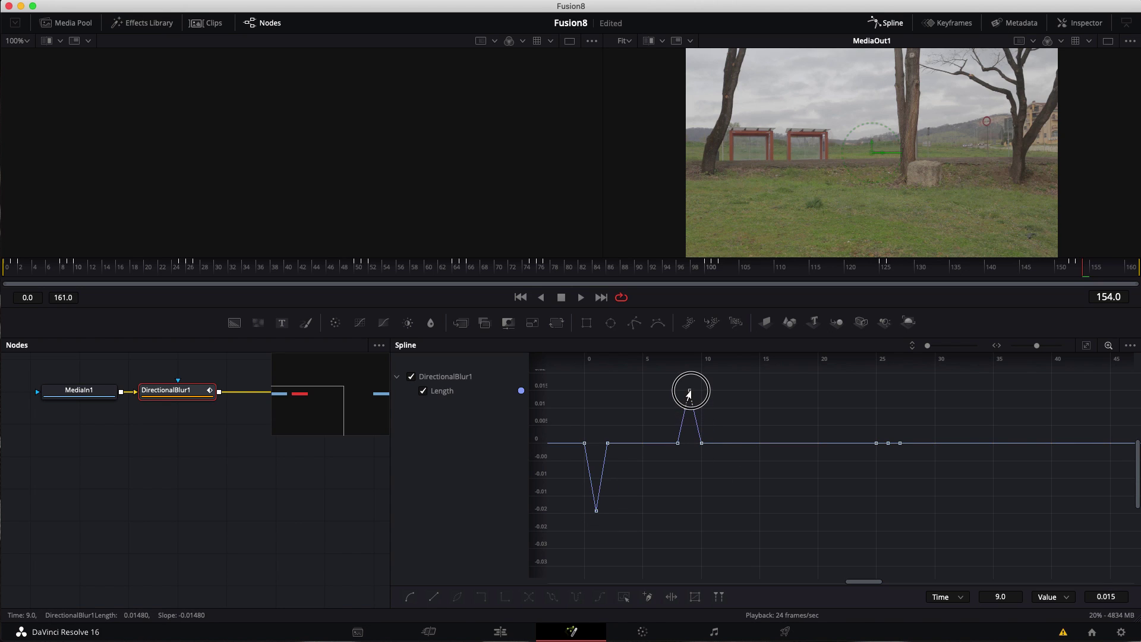
drag(688, 424, 688, 370)
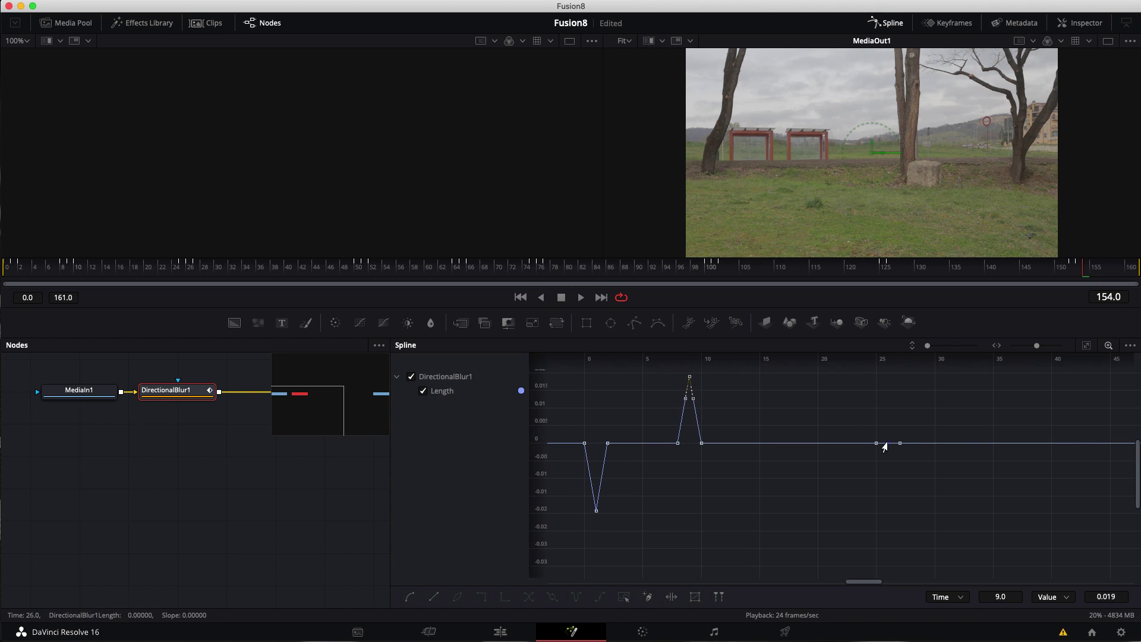
drag(885, 444, 882, 384)
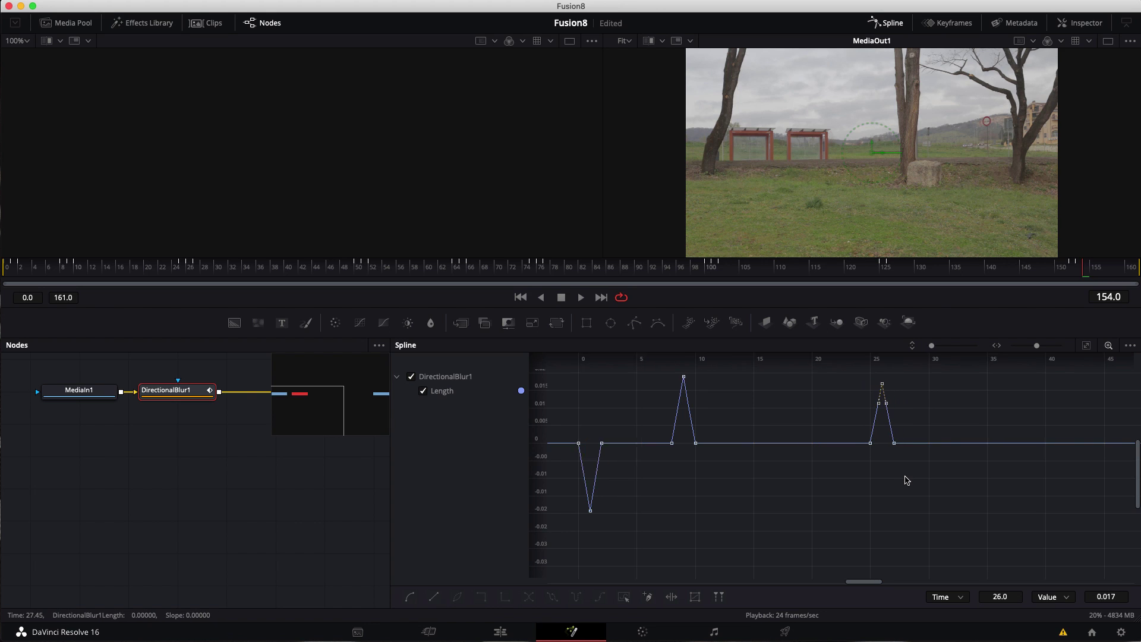
scroll(906, 480, right, 5)
Make dips at frames 51 and 76 and peaks at frames 65 and 101 on the Length curve.
drag(840, 443, 840, 516)
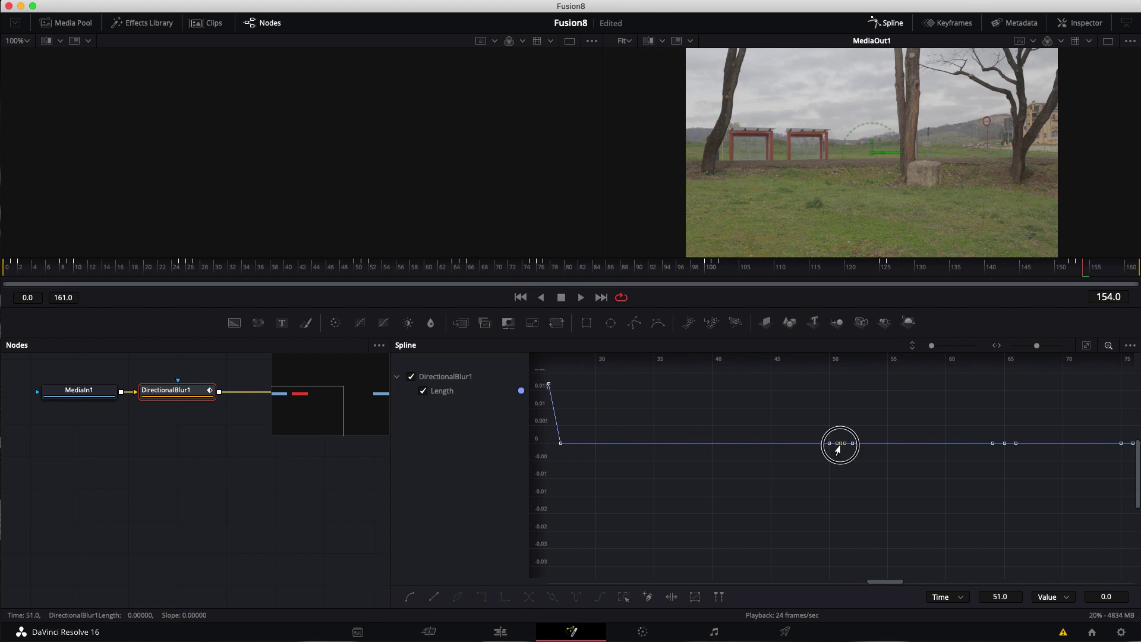
drag(1004, 443, 1004, 378)
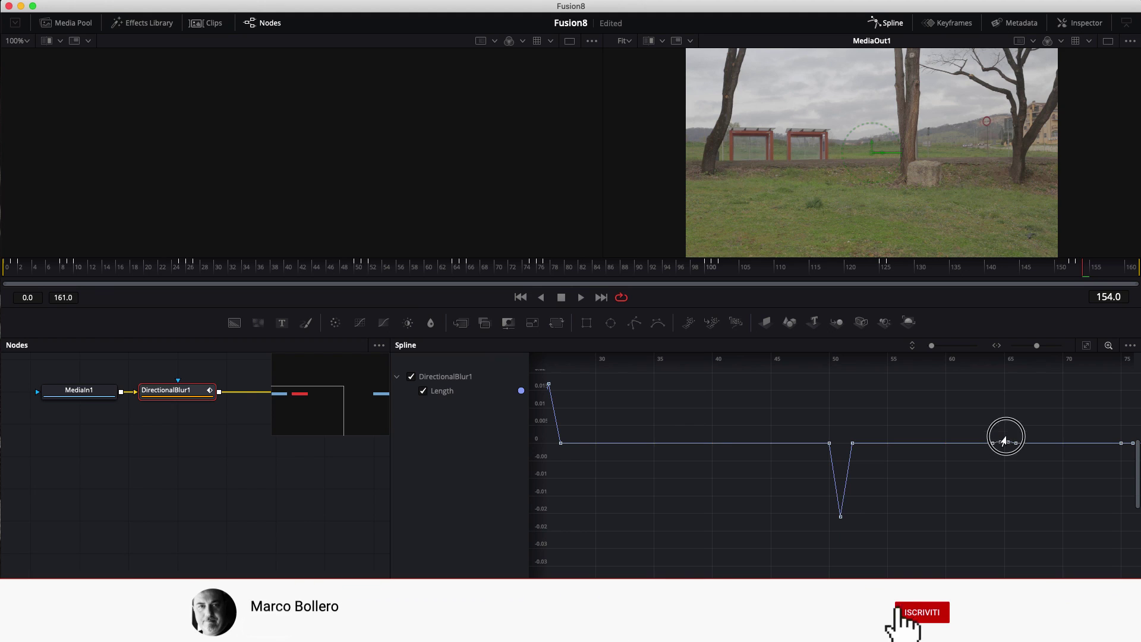
scroll(1006, 537, right, 6)
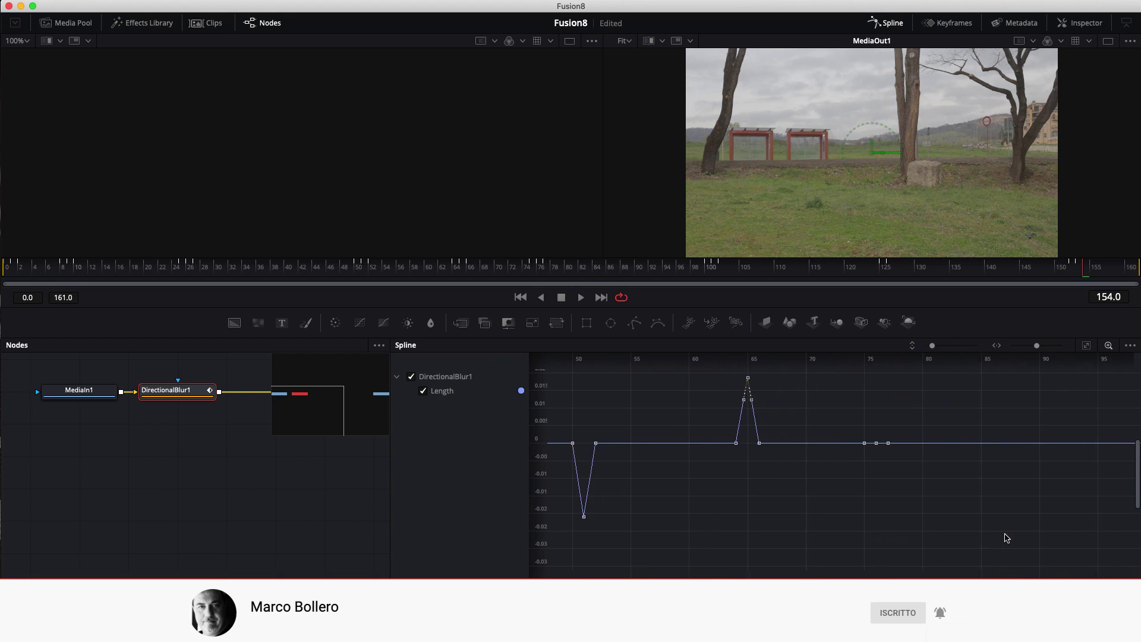
drag(826, 444, 827, 557)
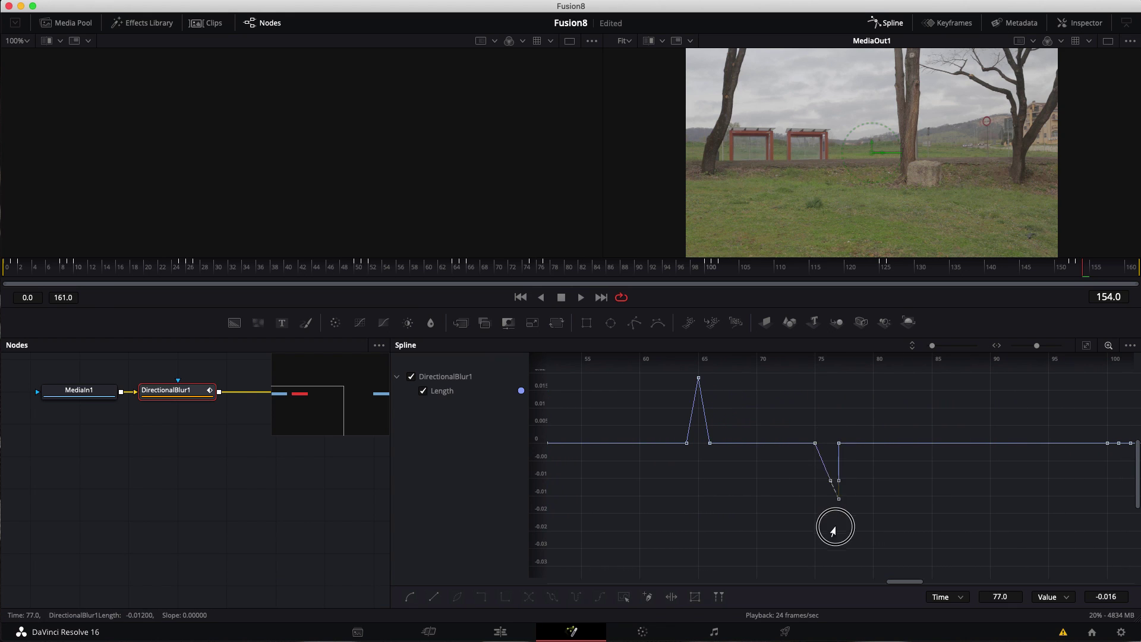
scroll(939, 467, right, 1)
scroll(948, 457, right, 3)
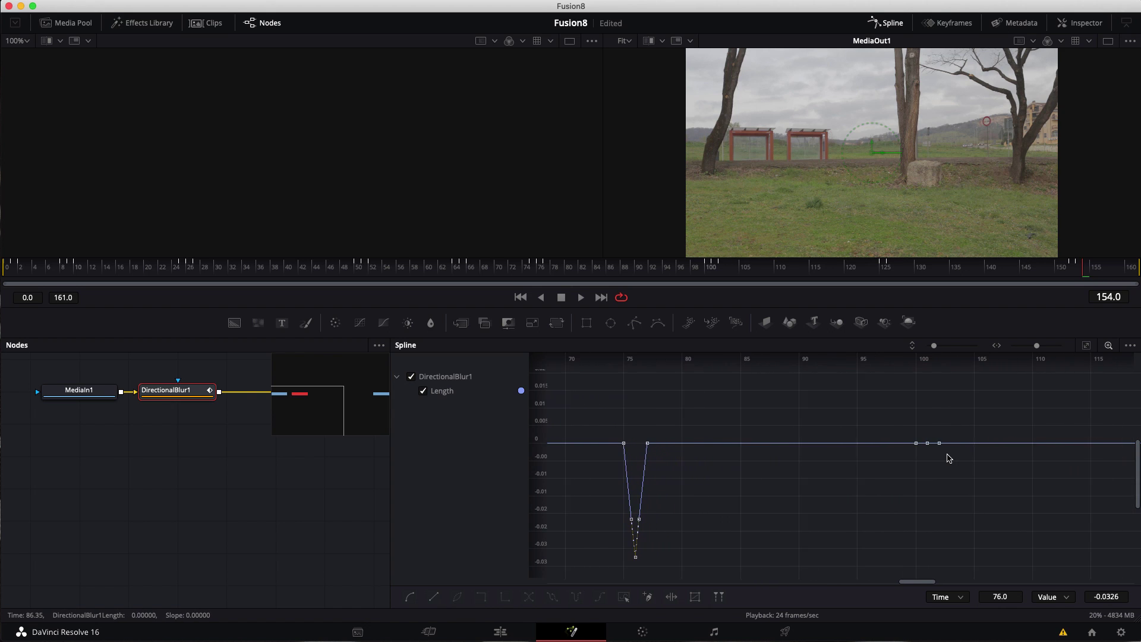
drag(913, 443, 912, 366)
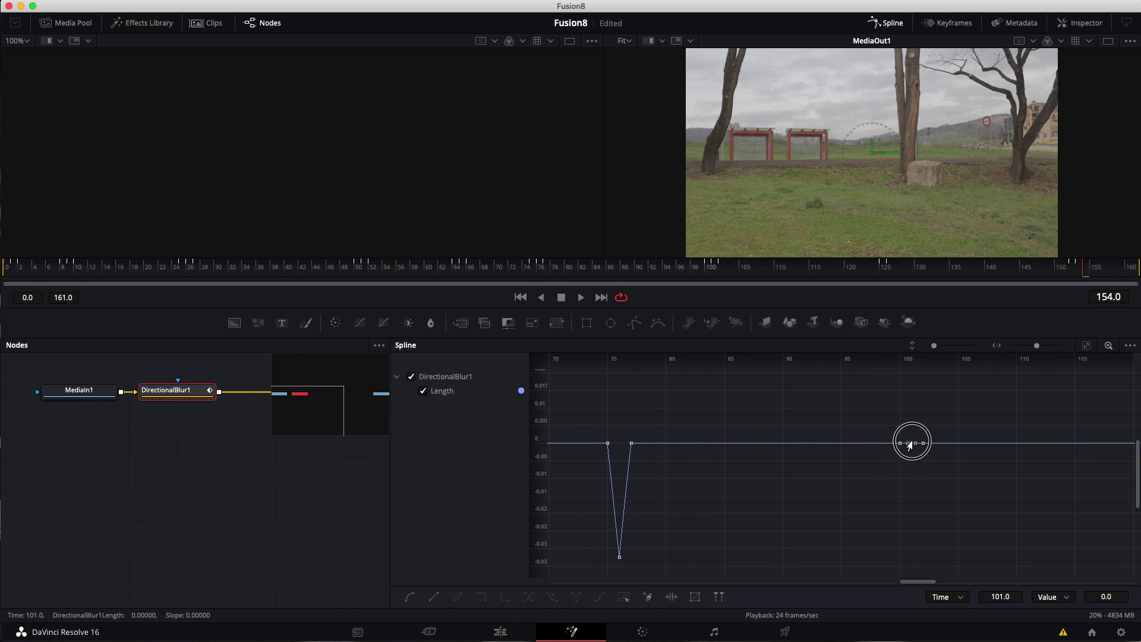
scroll(980, 458, right, 1)
scroll(984, 457, right, 5)
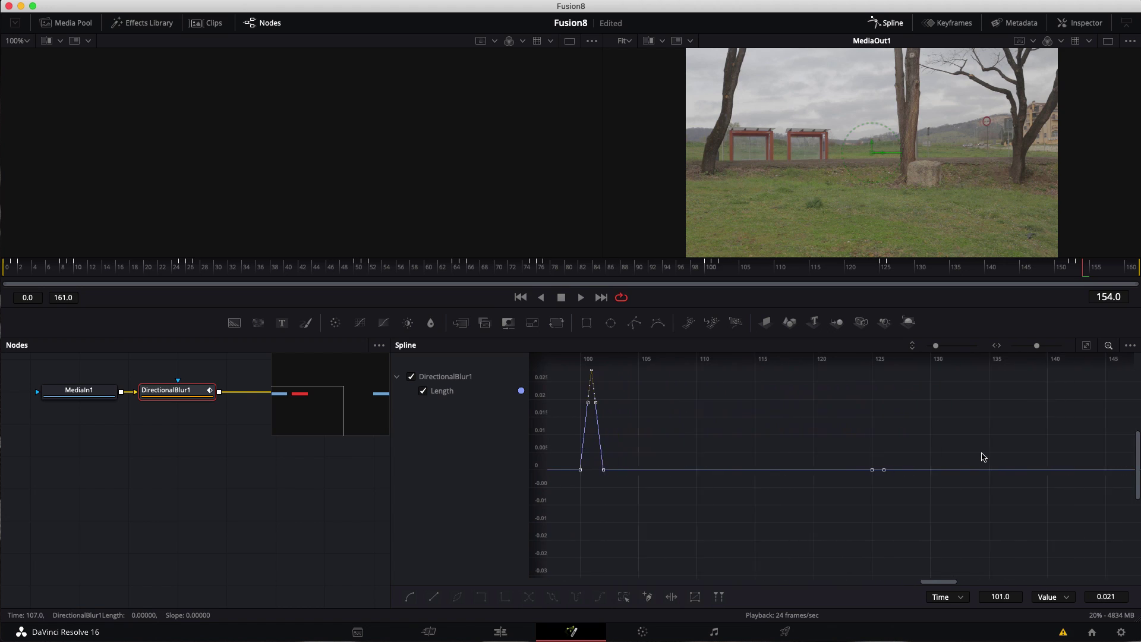
Raise the Length keyframe near frame 126 into a peak at 0.017.
click(866, 470)
drag(854, 469, 849, 380)
scroll(942, 399, right, 7)
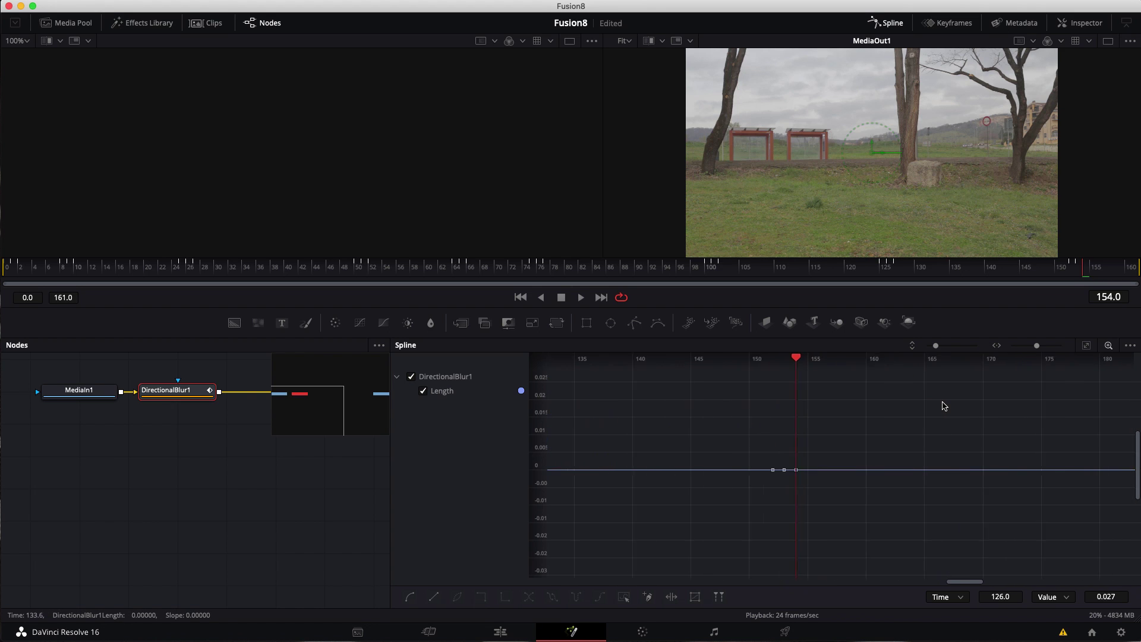
scroll(943, 399, right, 1)
Pull the Length keyframe near frame 153 down to -0.0254.
click(731, 469)
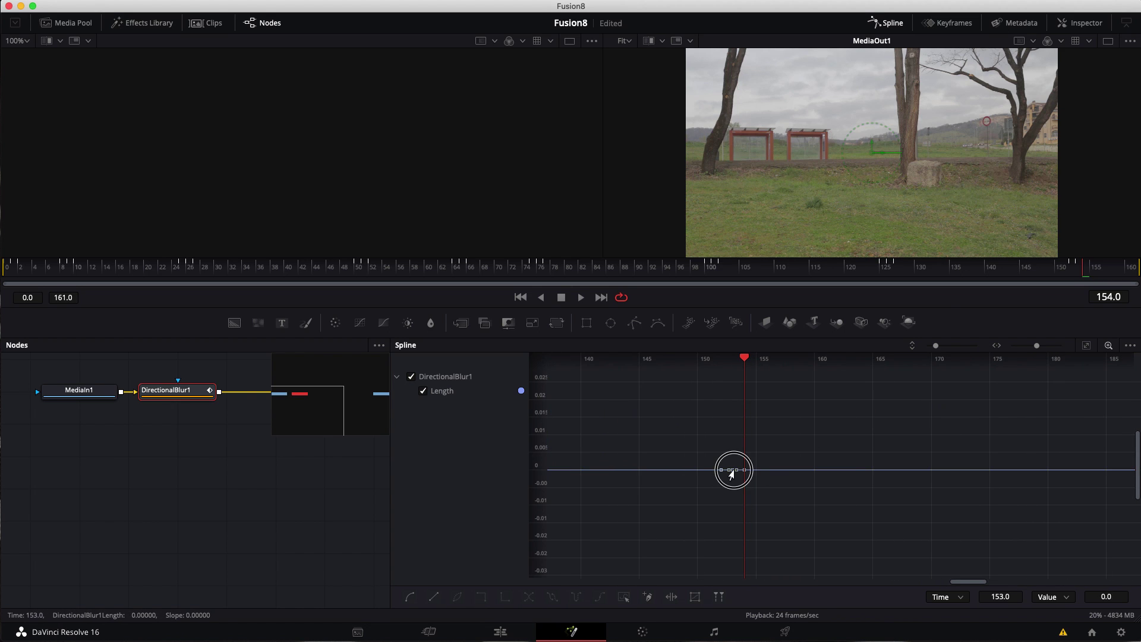
drag(731, 470, 731, 555)
scroll(879, 493, right, 1)
scroll(893, 478, right, 4)
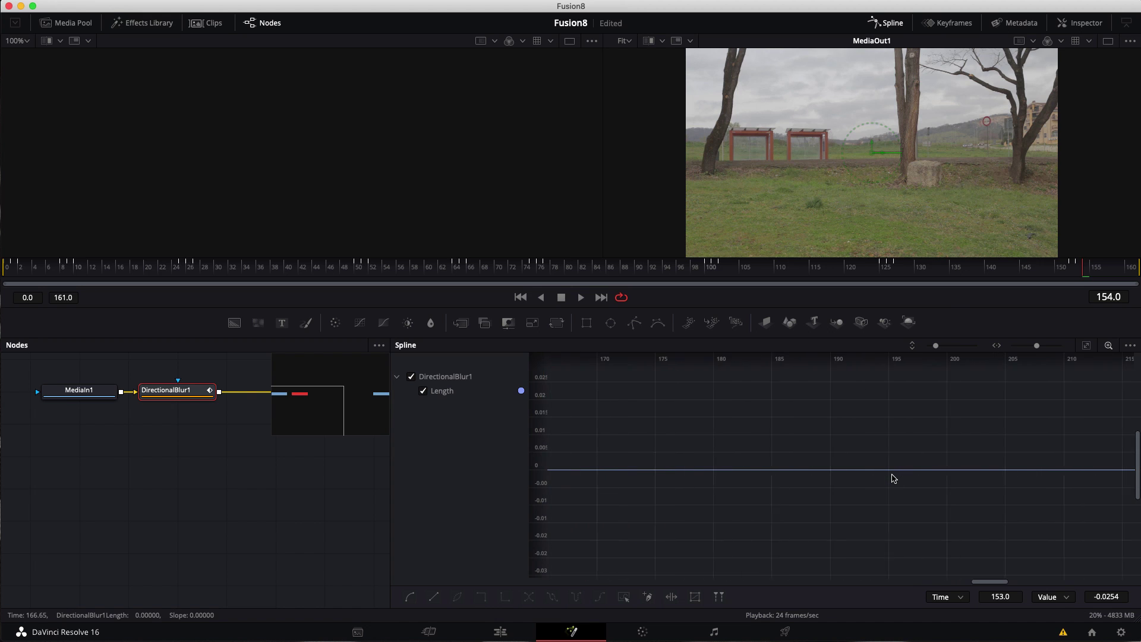
scroll(893, 478, right, 4)
scroll(893, 479, right, 4)
scroll(893, 478, right, 5)
scroll(894, 479, right, 2)
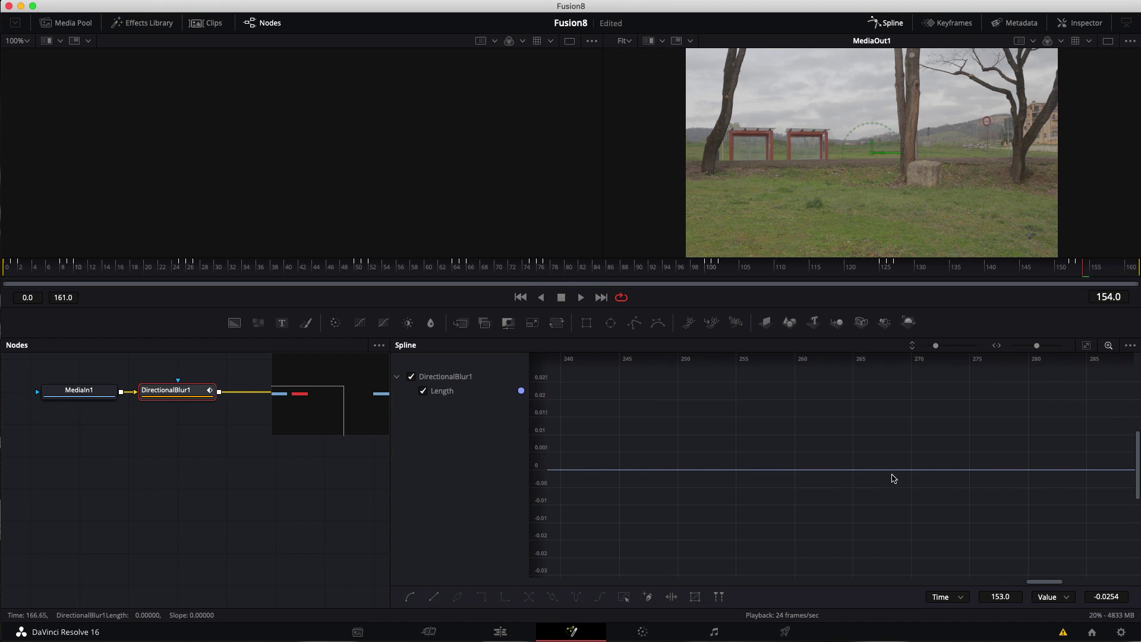
scroll(893, 479, left, 20)
scroll(893, 478, left, 2)
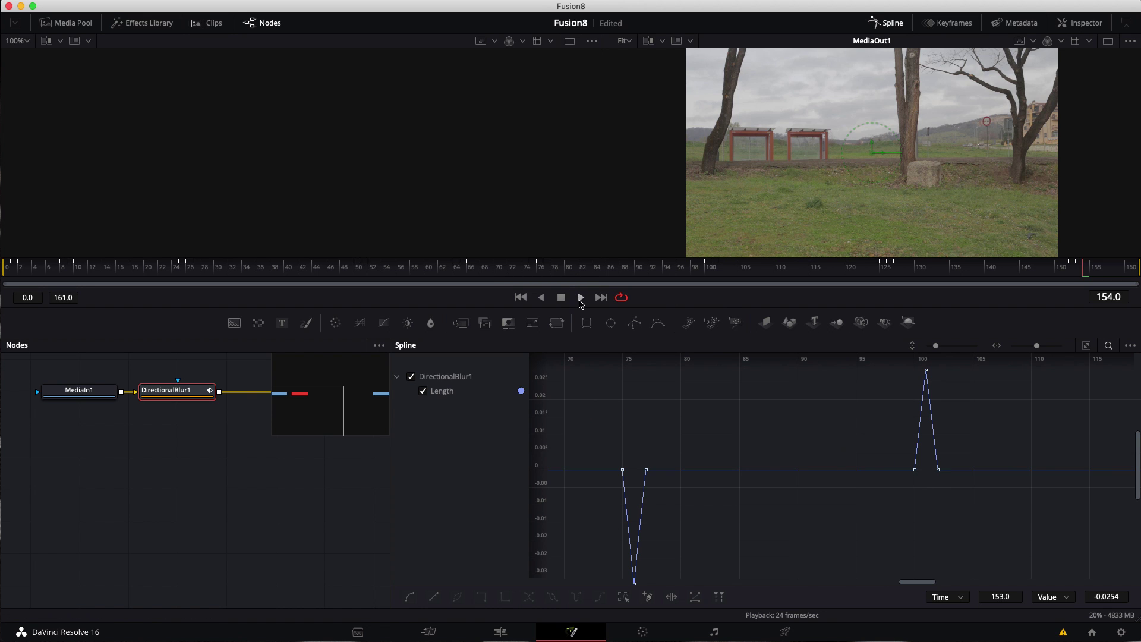
Play the comp to preview the blur spikes and close the Spline editor.
click(581, 298)
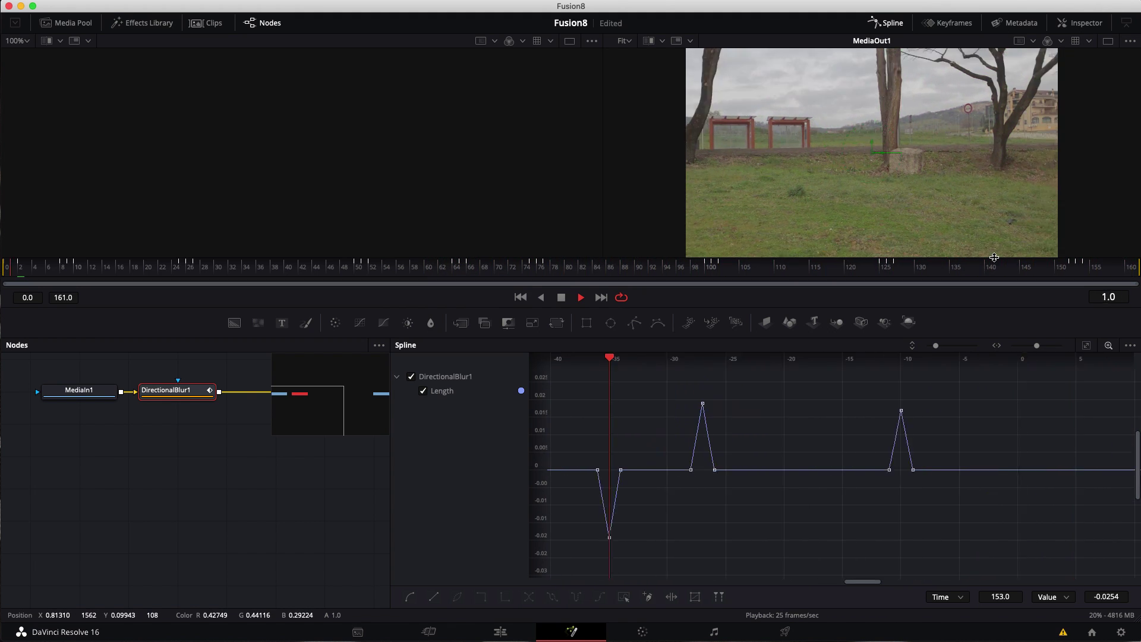
click(891, 24)
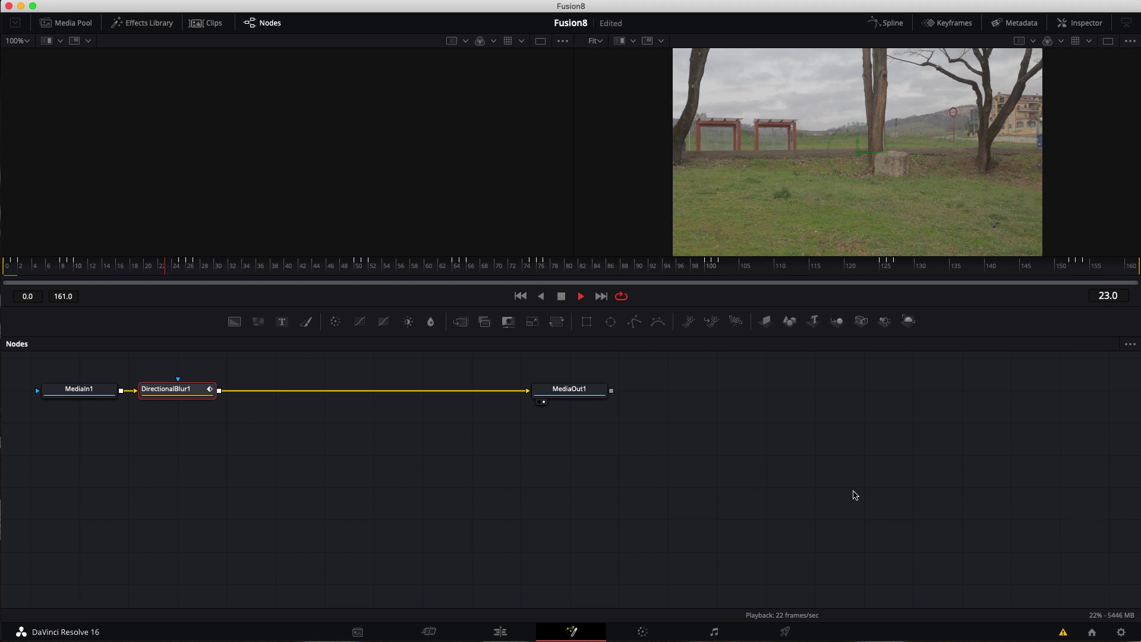
Stop playback with the blurred bus clip held at frame 47.
key(space)
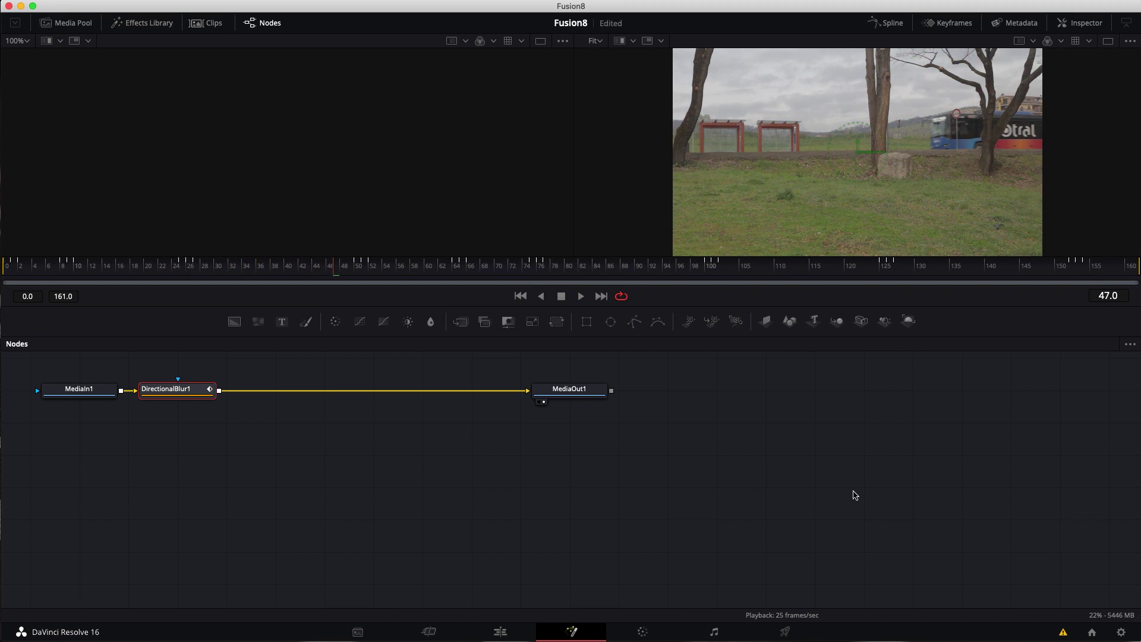